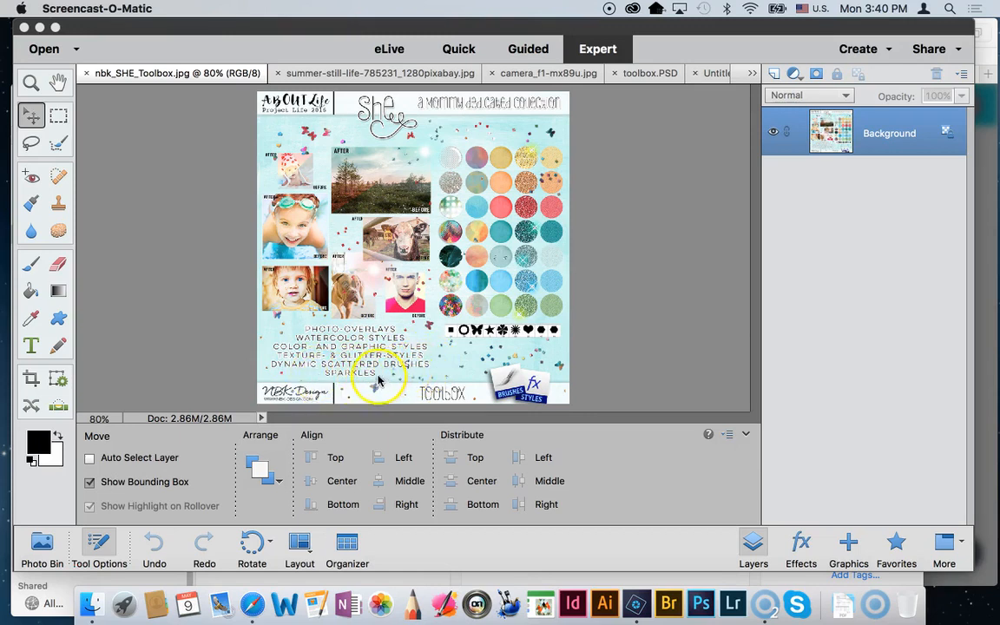
Close the nbk_SHE_Toolbox.jpg preview and the toolbox.PSD document, discarding the changes to toolbox.PSD.
click(84, 76)
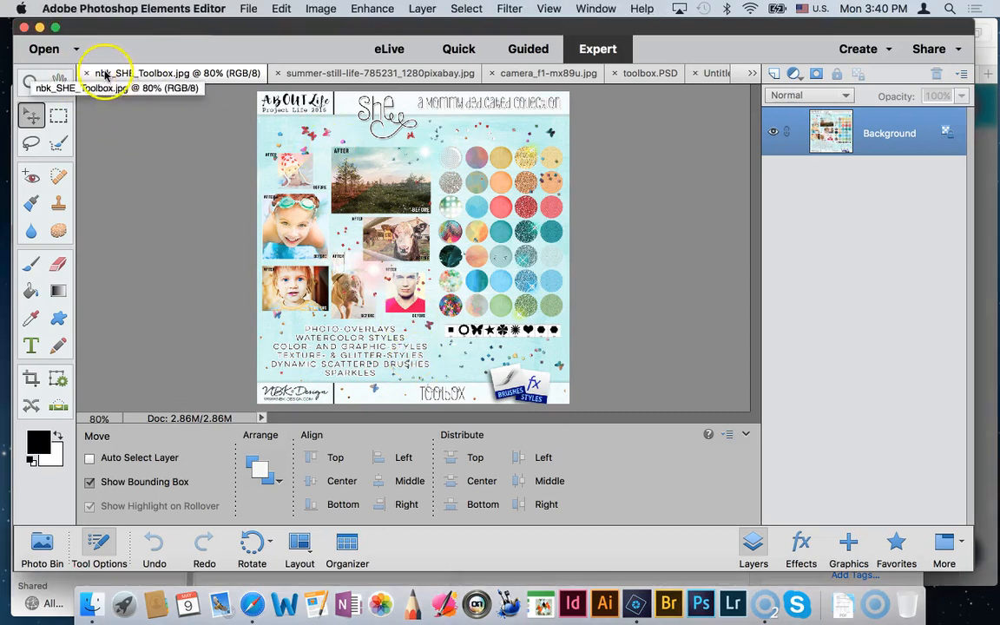
click(87, 73)
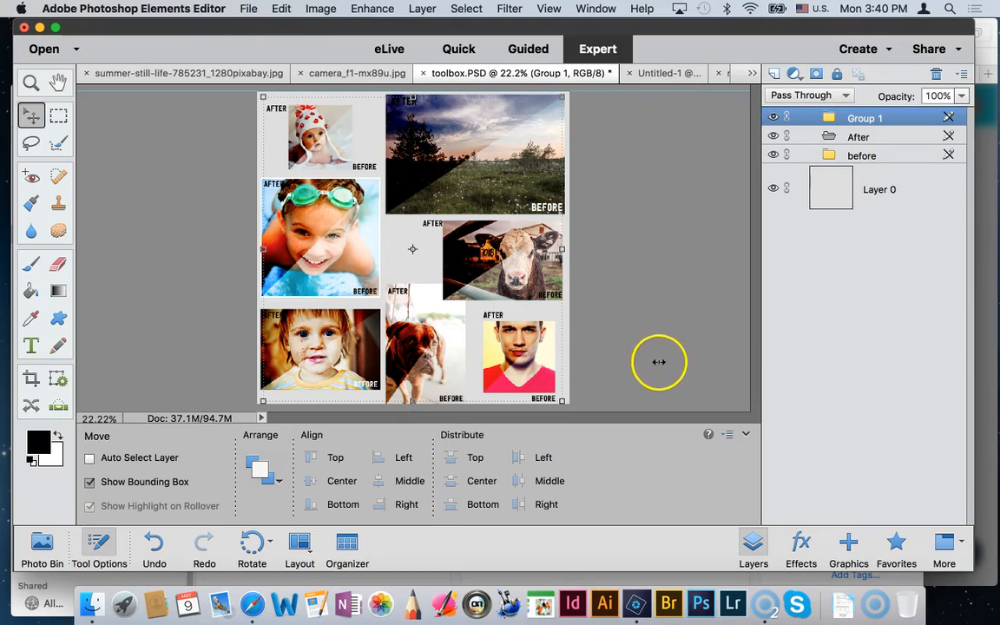
click(423, 75)
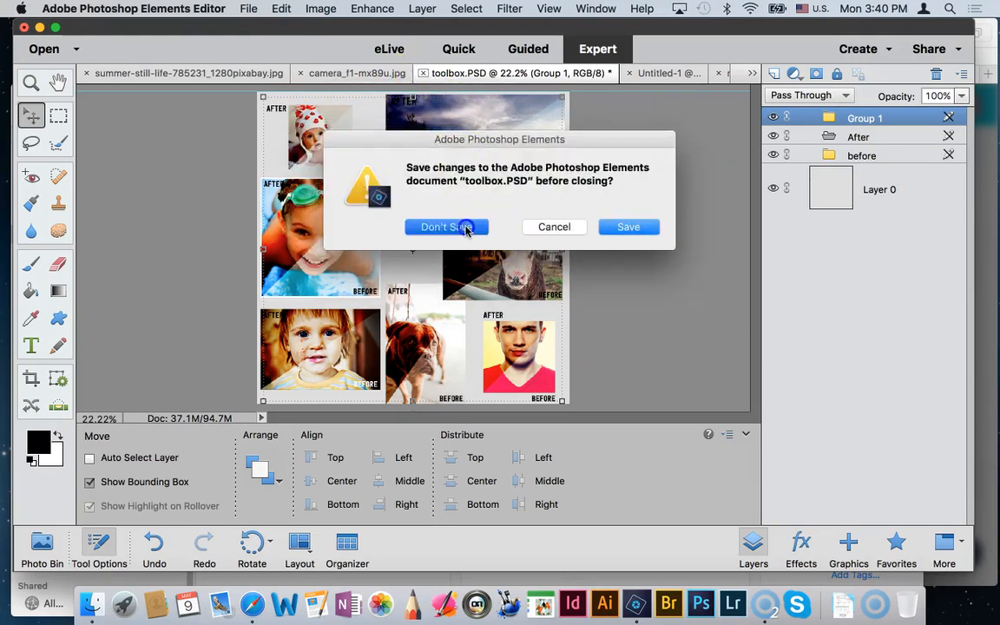
click(465, 227)
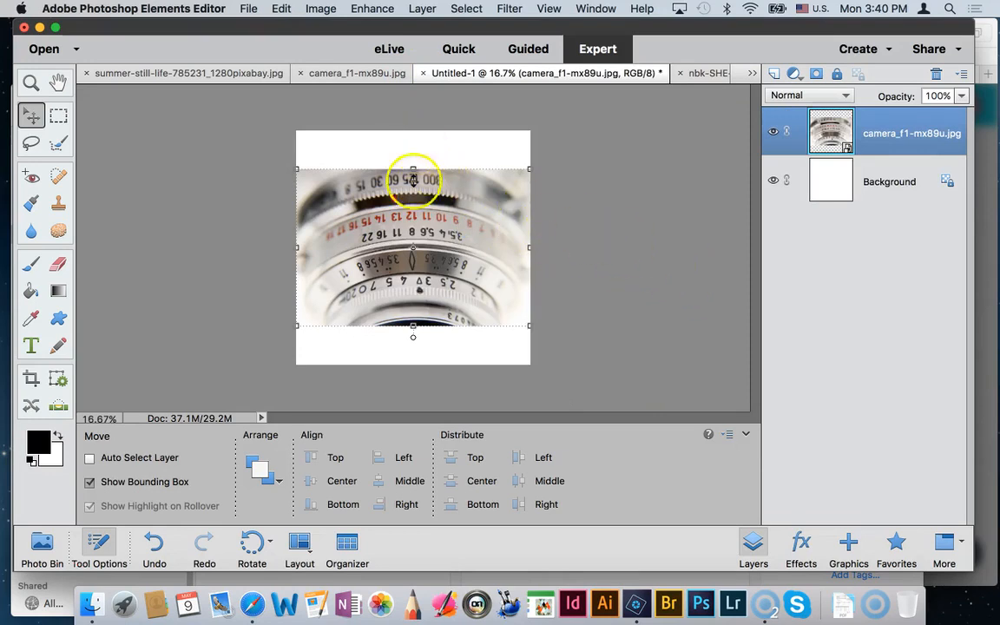
Place the summer-still-life photo in the Untitled-1 document, scale it to about 206%, and hide the camera photo layer.
click(42, 545)
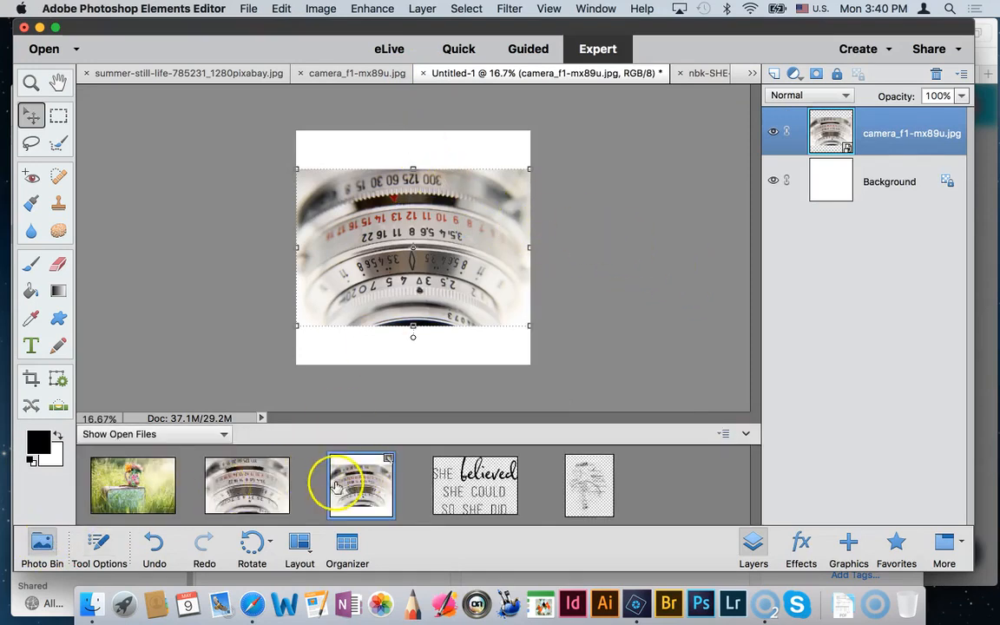
drag(243, 491, 421, 234)
drag(455, 274, 550, 326)
drag(467, 283, 415, 258)
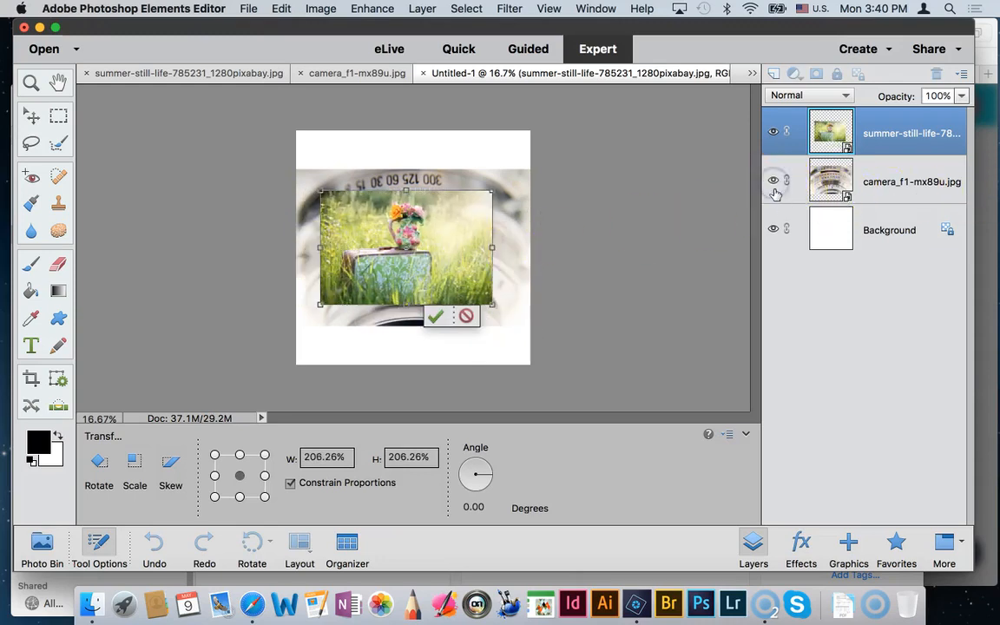
click(435, 316)
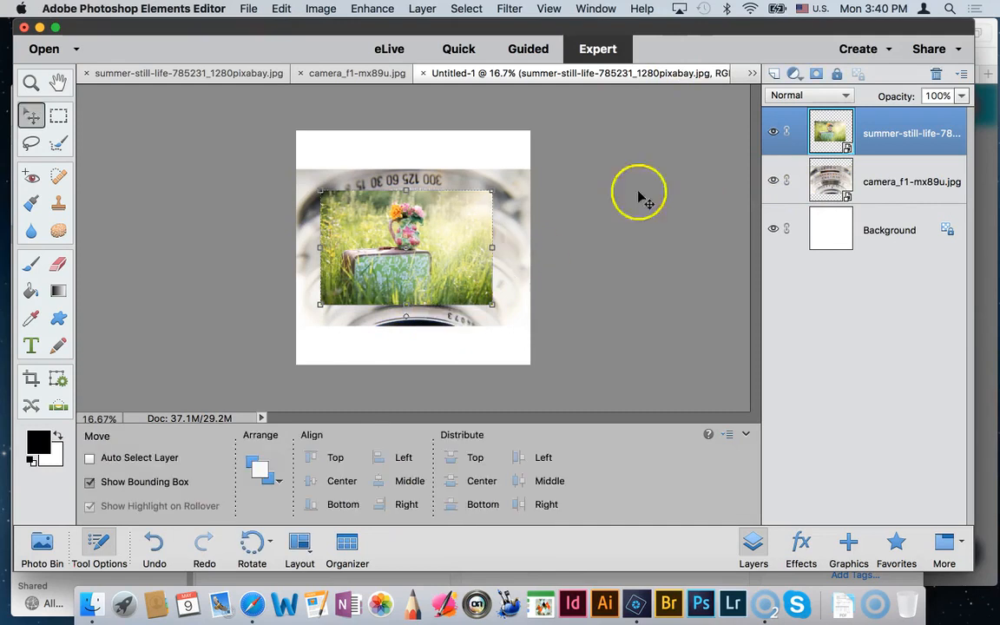
click(773, 181)
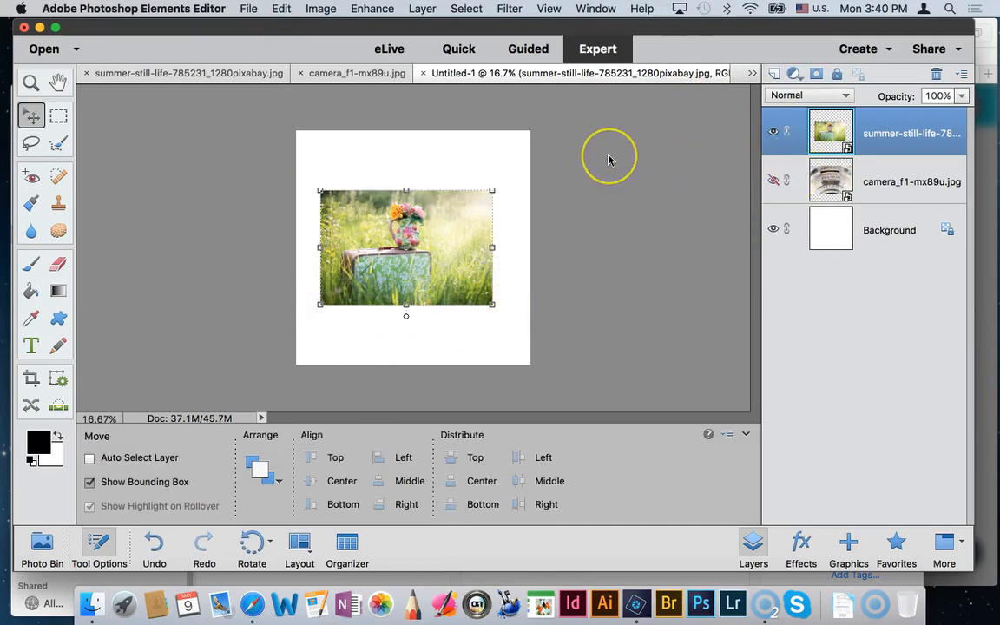
key(super+equal)
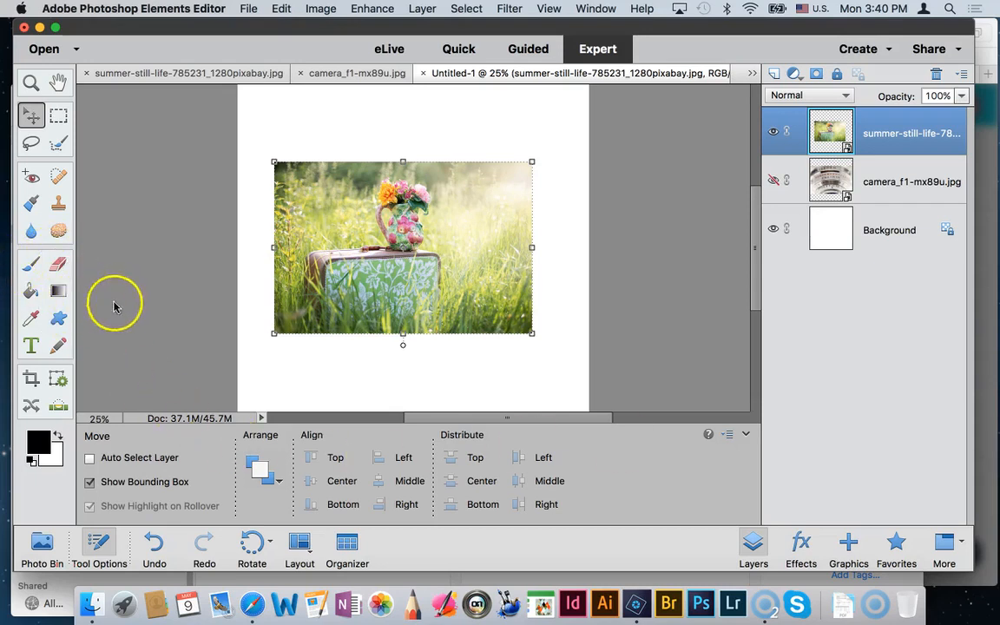
Display the nbk-SHE-Toolbox-photooverlays style collection with the summer-still-life layer as the target.
click(801, 547)
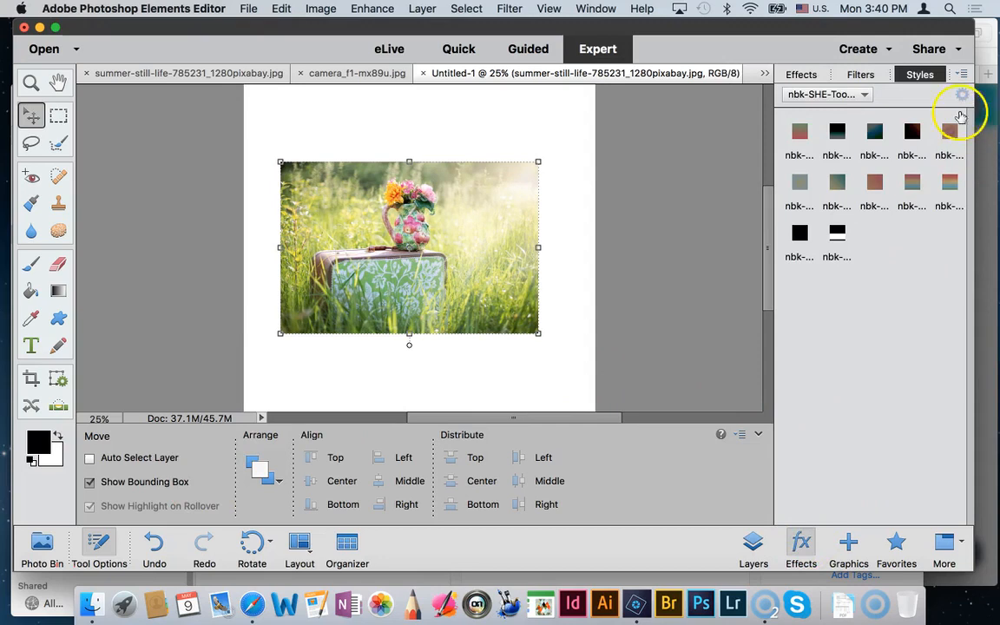
click(961, 74)
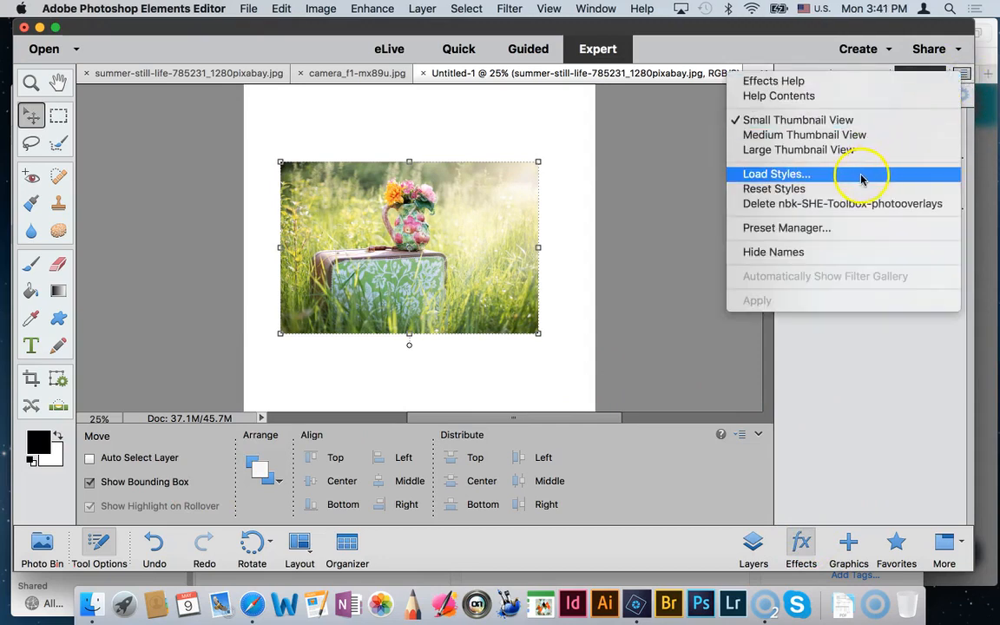
click(961, 74)
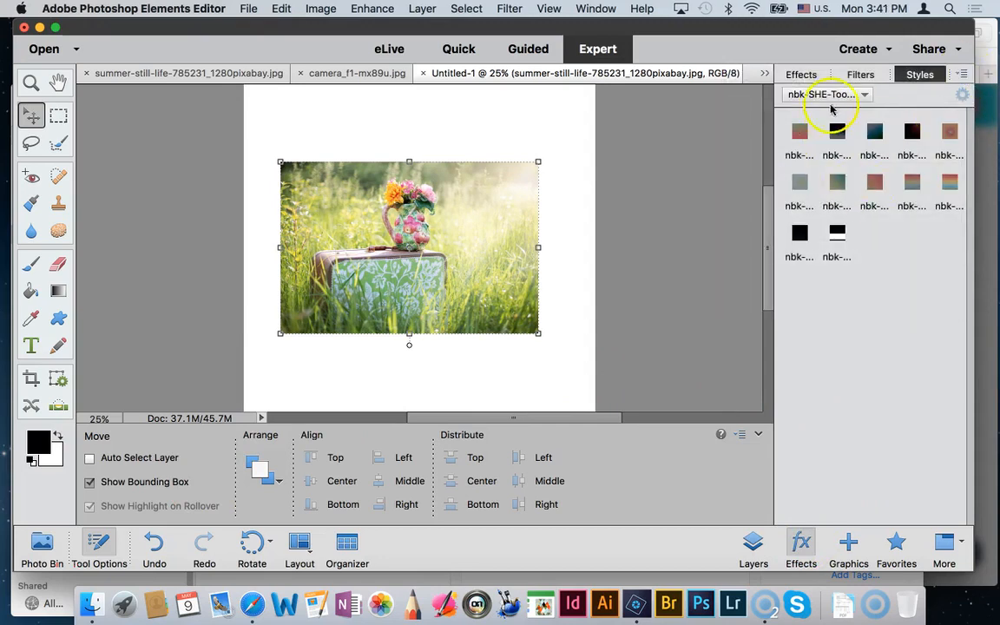
click(829, 95)
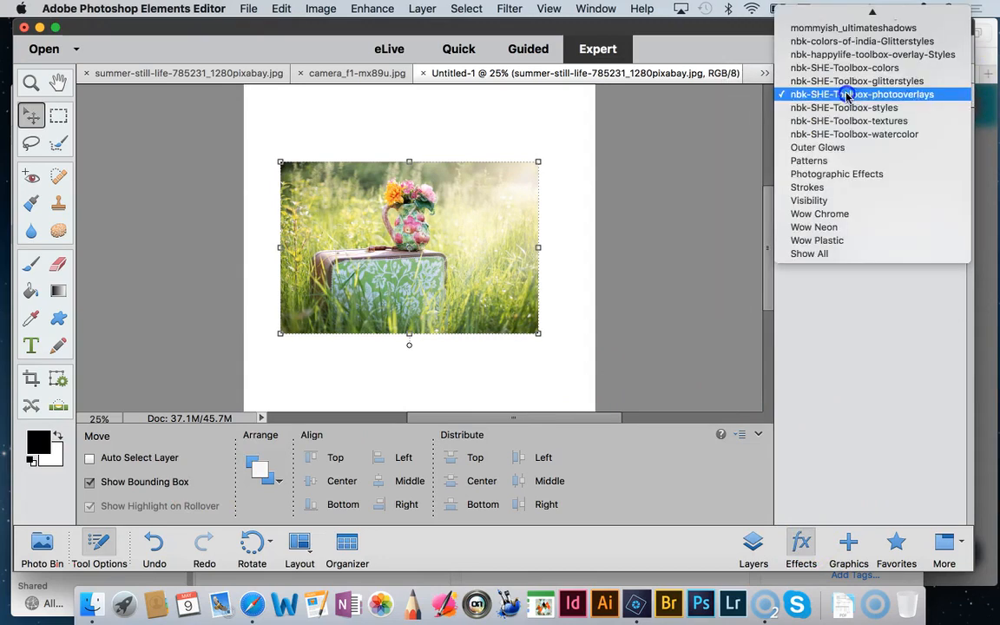
click(911, 95)
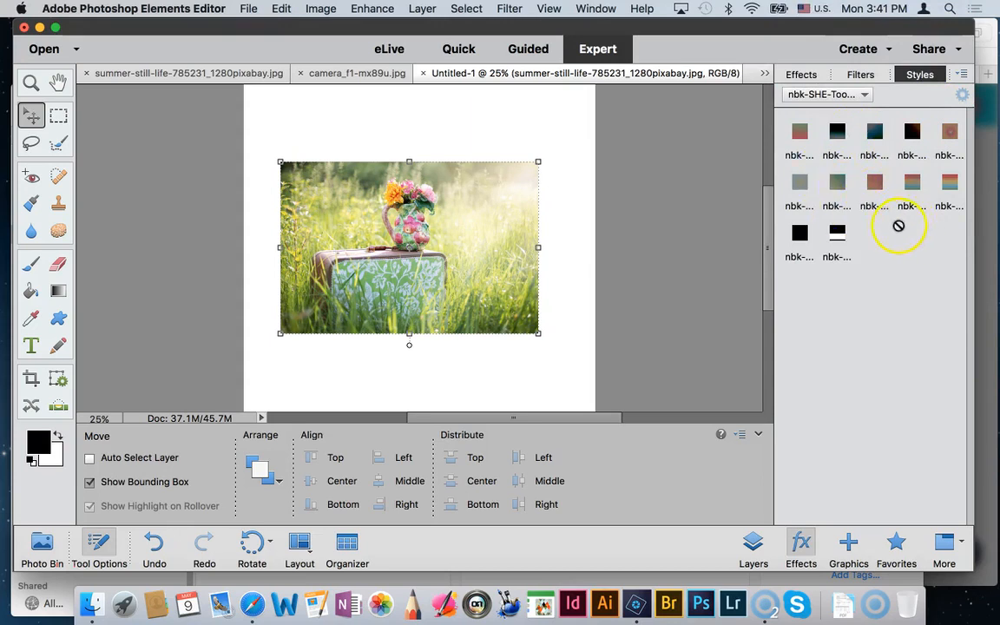
click(752, 542)
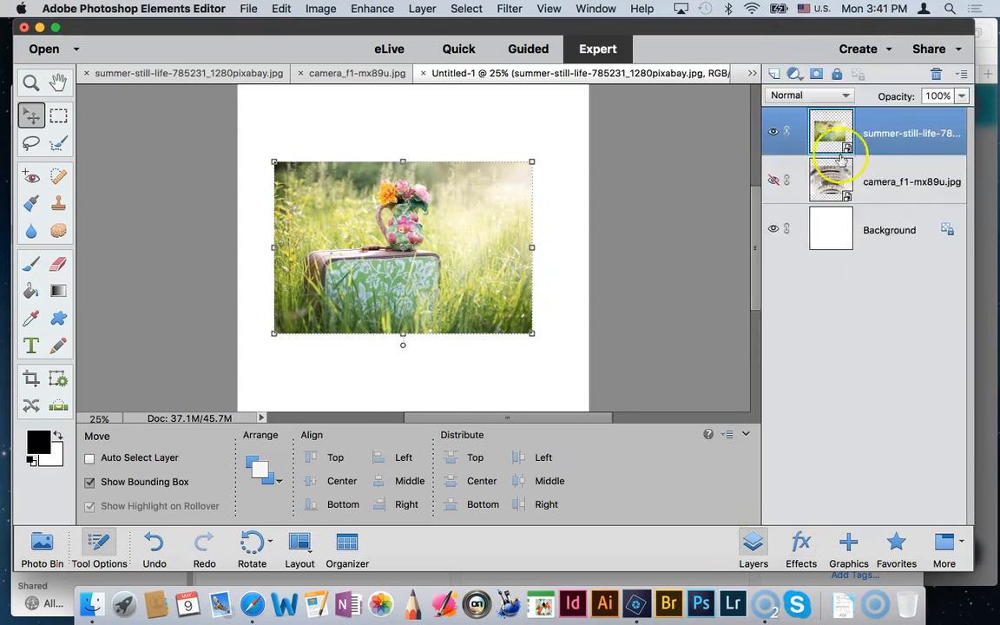
click(799, 547)
Try several photo overlay styles from the first two rows of the collection on the summer-still-life photo.
click(869, 181)
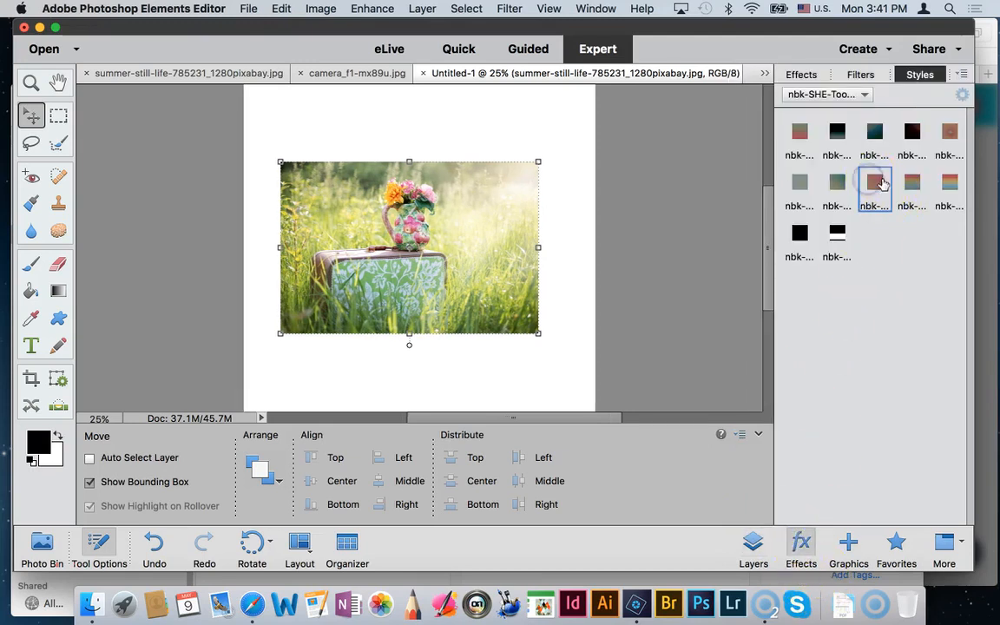
click(948, 183)
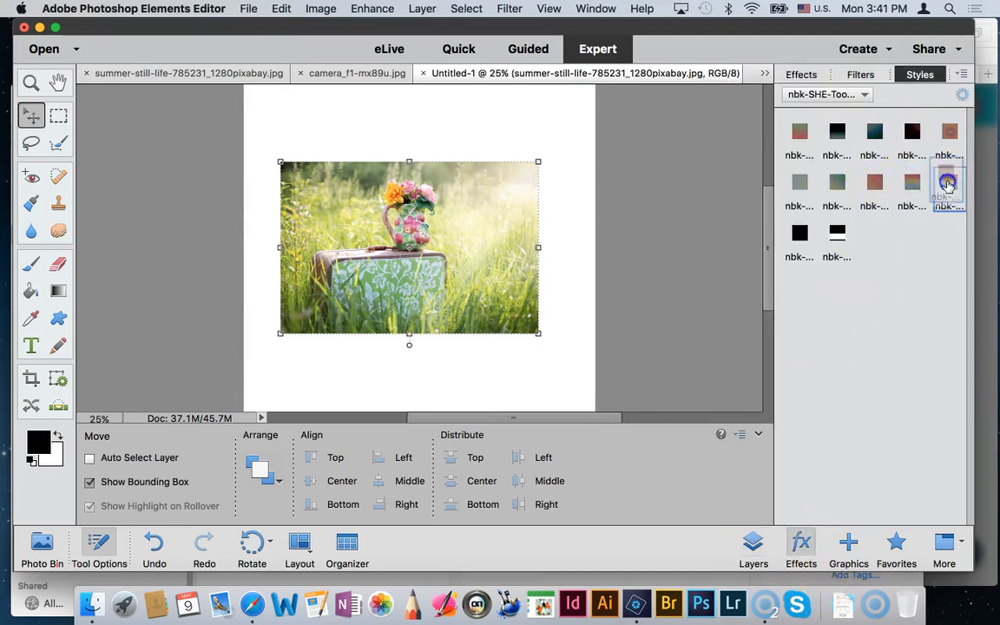
click(909, 136)
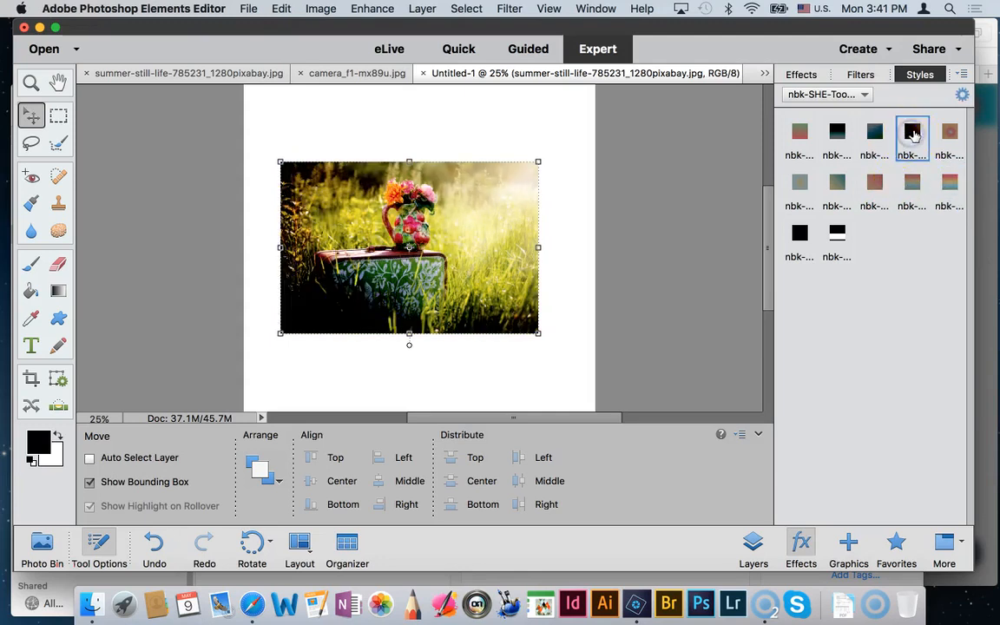
click(873, 135)
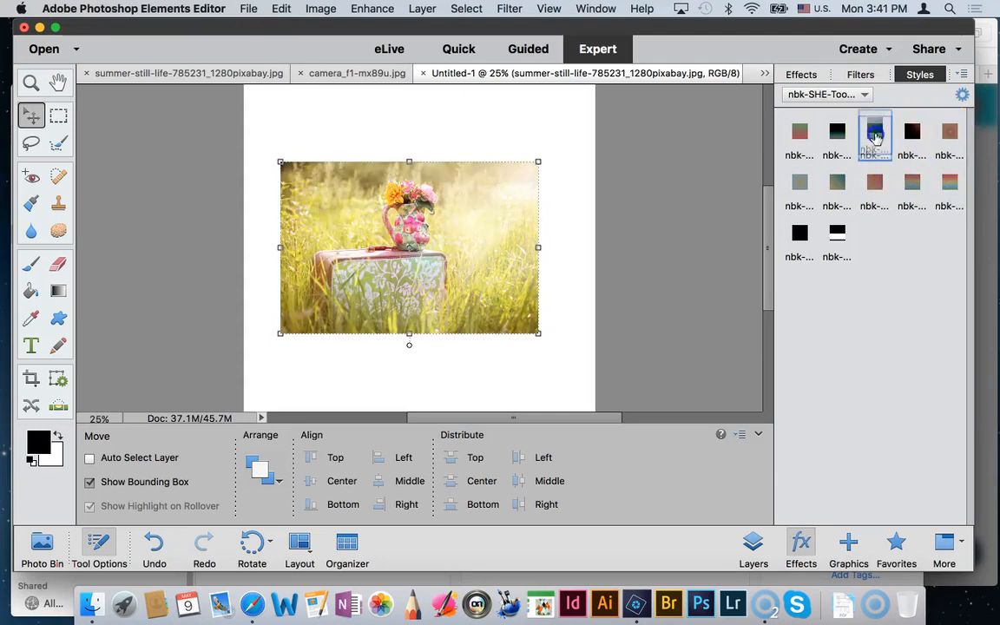
click(835, 133)
click(806, 134)
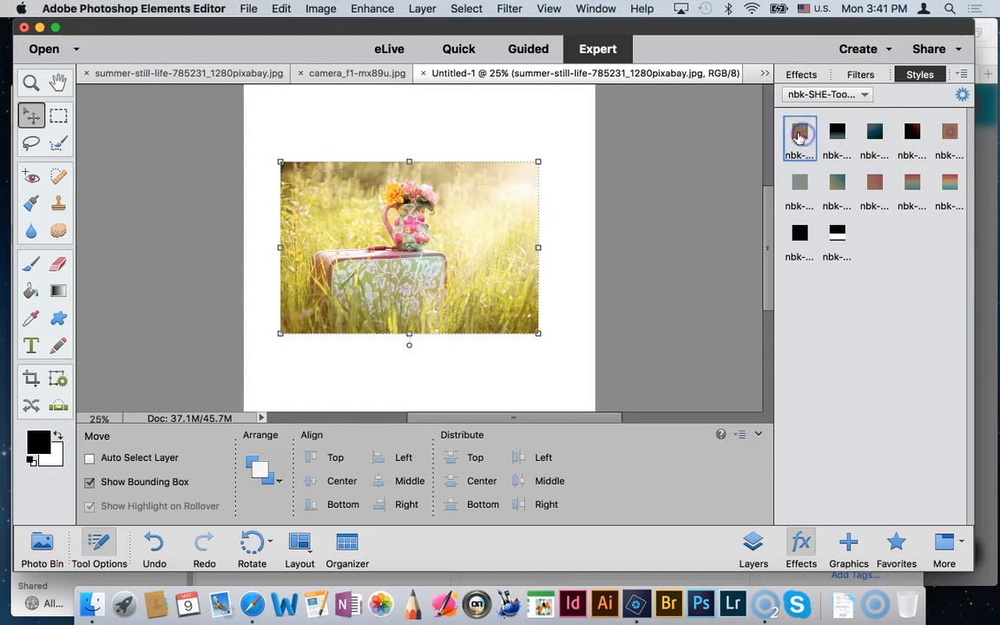
click(861, 180)
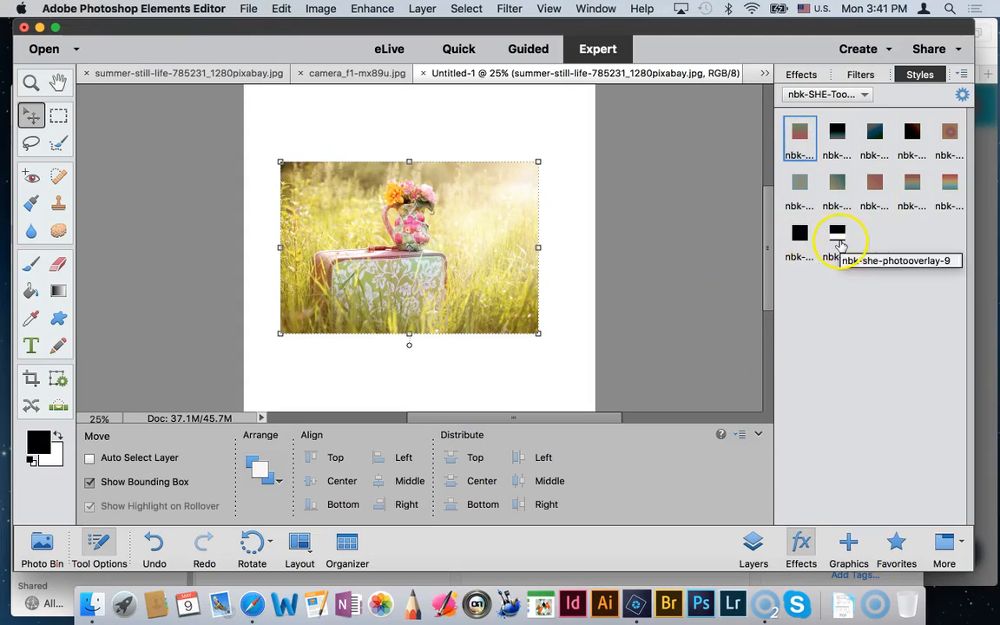
Try the remaining photo overlays, including nbk-she-photooverlay-9, on the suitcase photo, ending with the circular red-orange overlay.
click(838, 232)
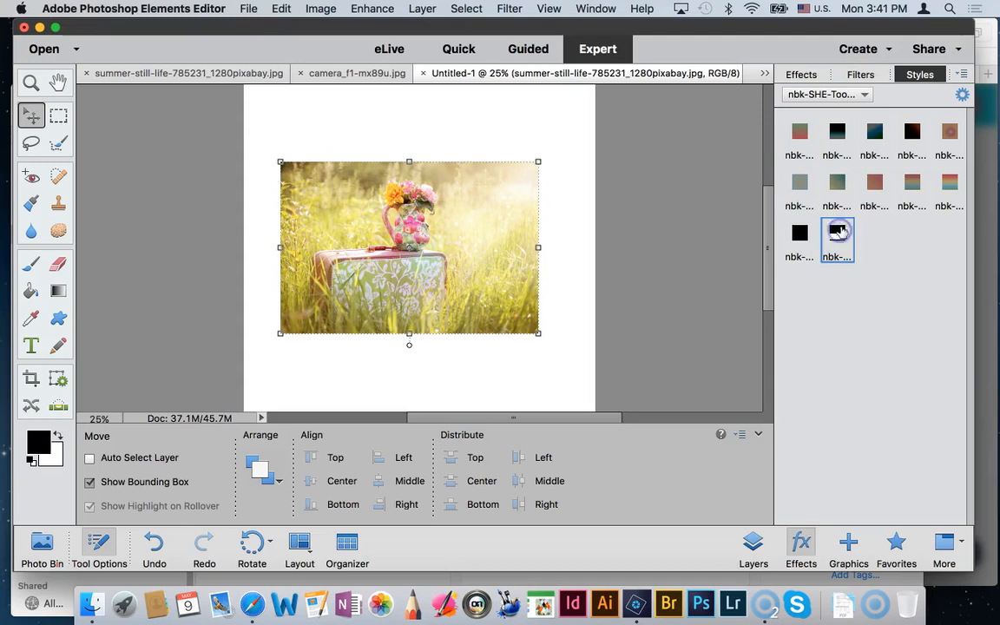
double_click(801, 235)
click(802, 182)
click(840, 184)
click(875, 181)
click(913, 181)
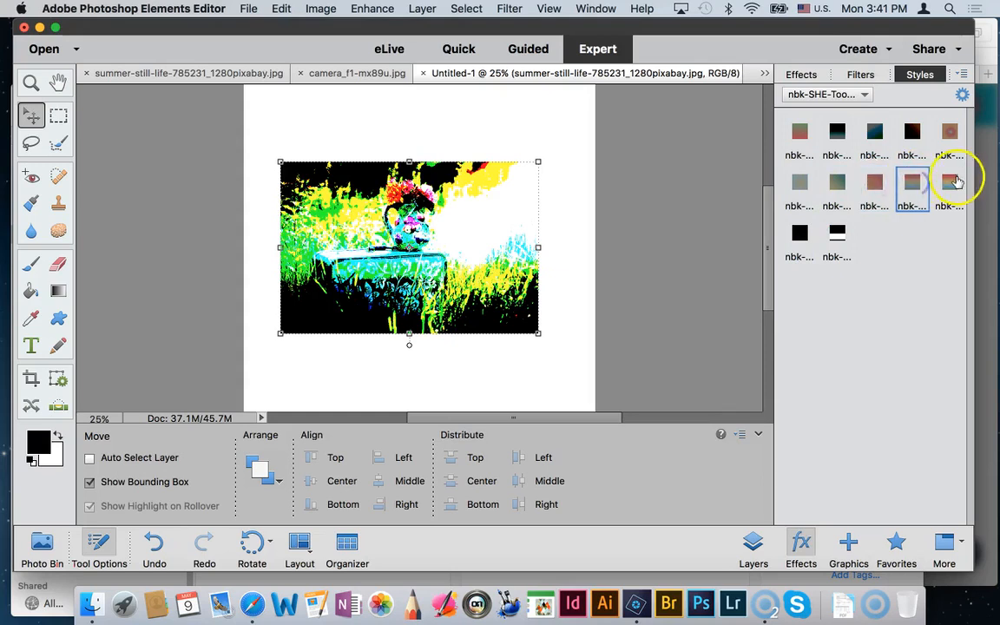
double_click(952, 181)
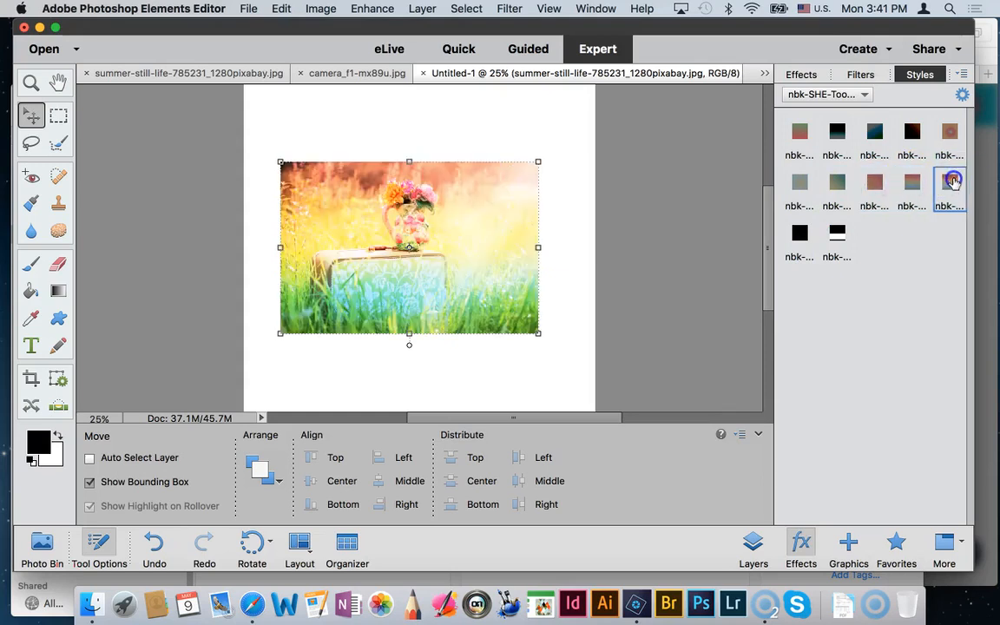
double_click(948, 132)
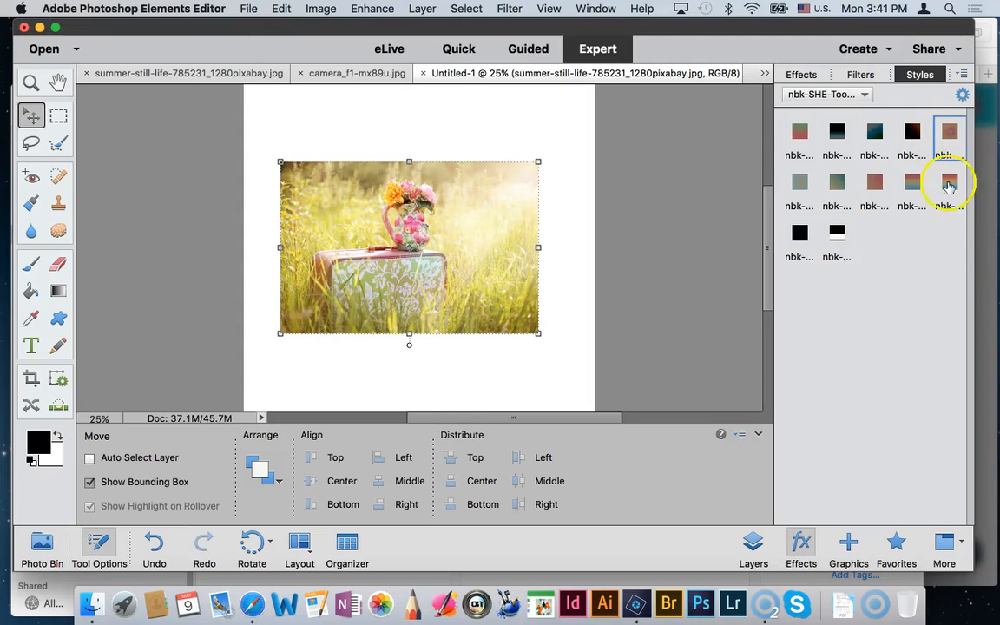
View the nbk-SHE-Toolbox-styles collection, then return to the nbk-SHE-Toolbox-photooverlays collection.
click(852, 97)
click(864, 106)
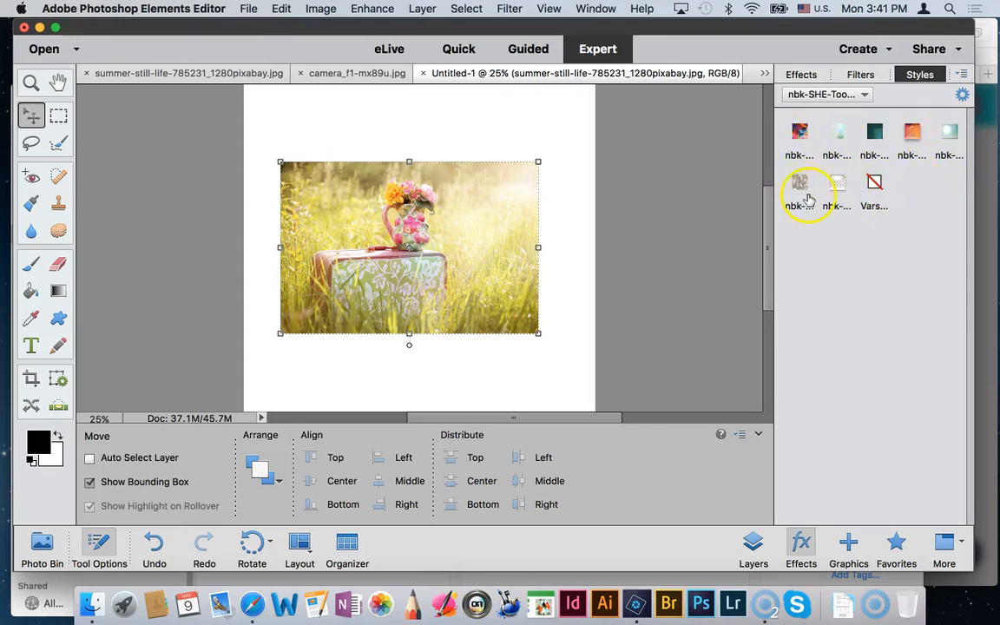
click(866, 94)
click(884, 90)
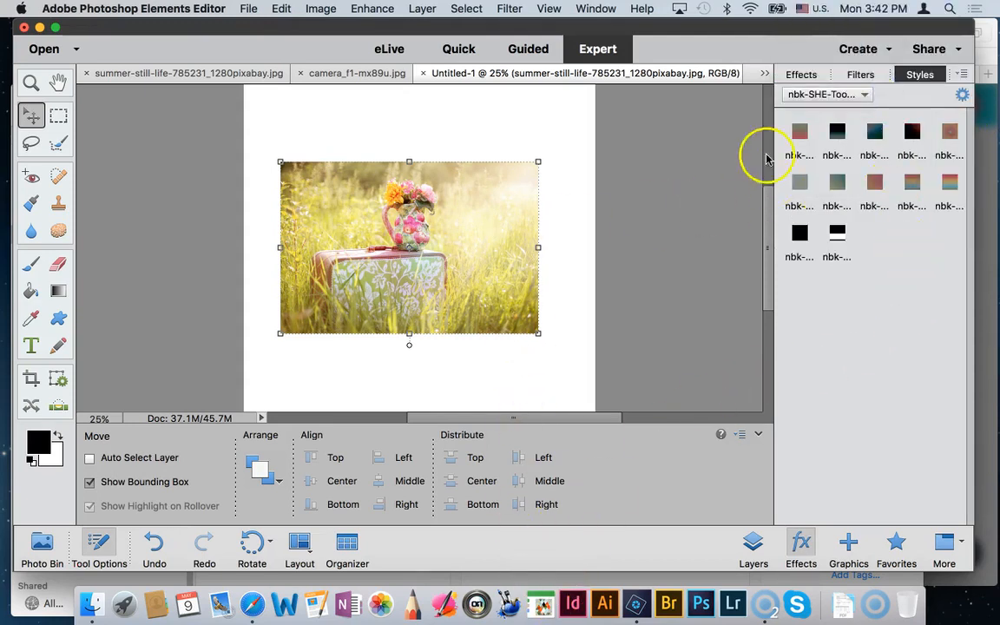
Hide the summer-still-life layer and make the camera_f1-mx89u.jpg layer visible.
click(752, 544)
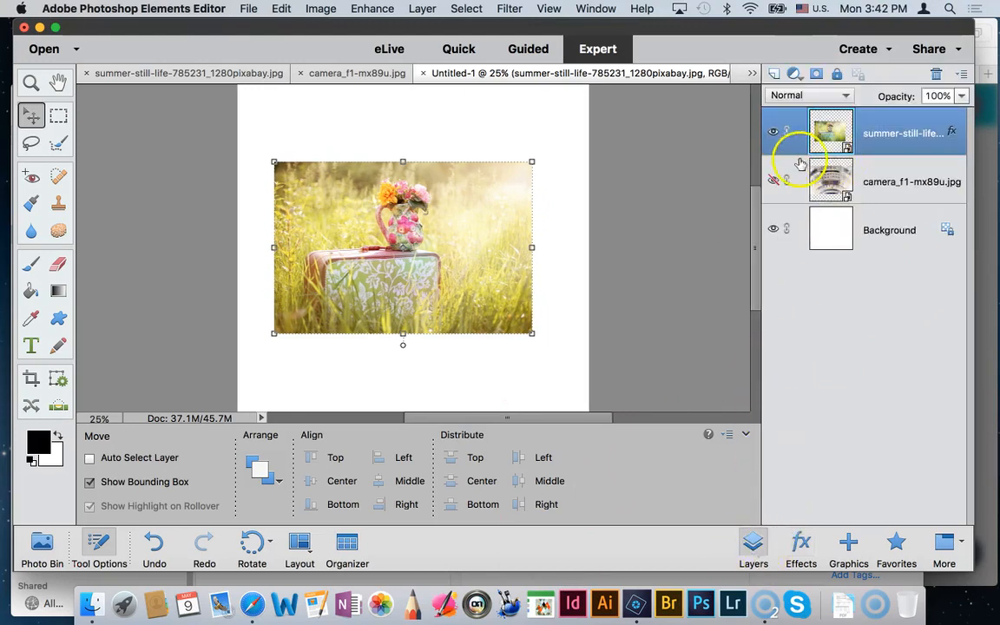
click(771, 132)
click(773, 179)
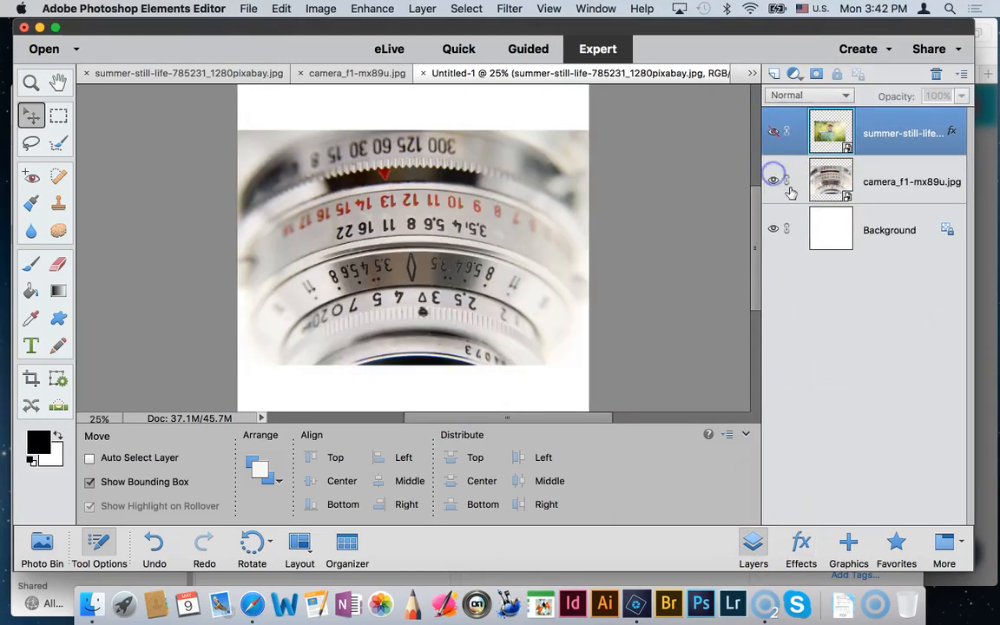
Try to apply several photo overlay styles to the camera photo.
click(801, 544)
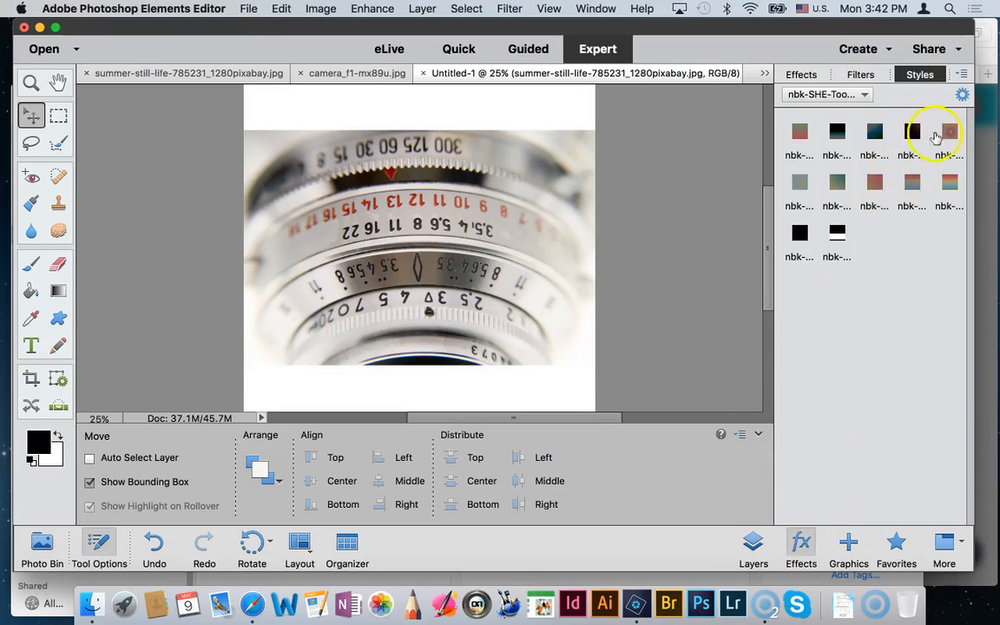
click(946, 181)
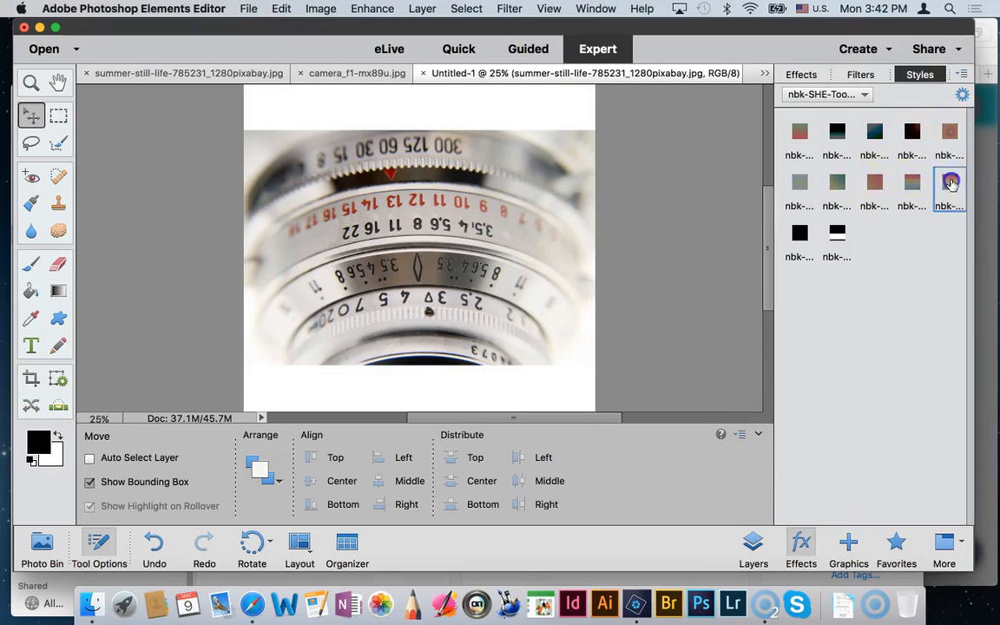
click(908, 184)
click(873, 186)
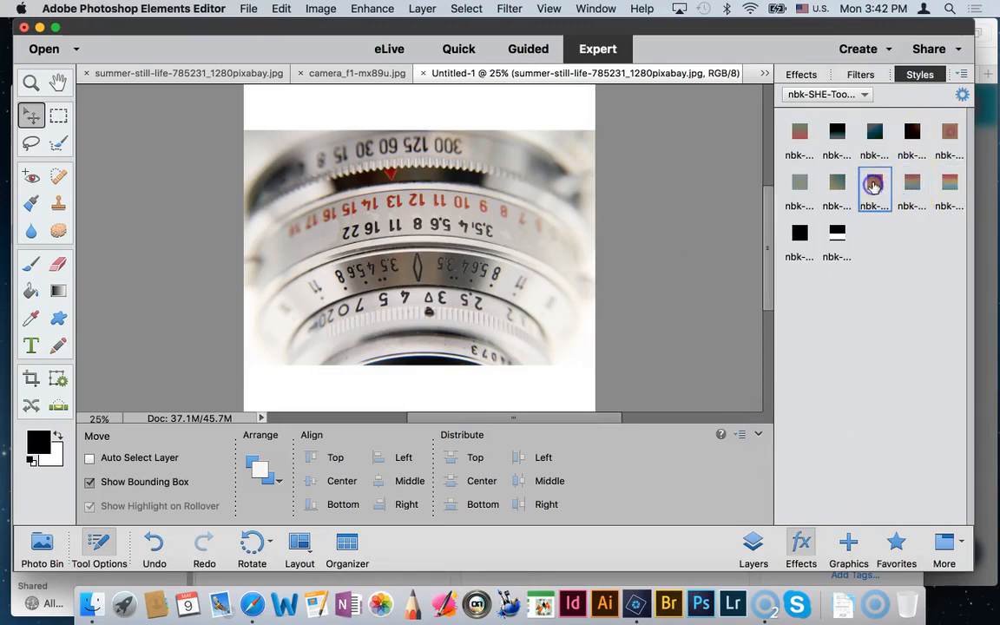
click(836, 235)
click(799, 236)
click(794, 184)
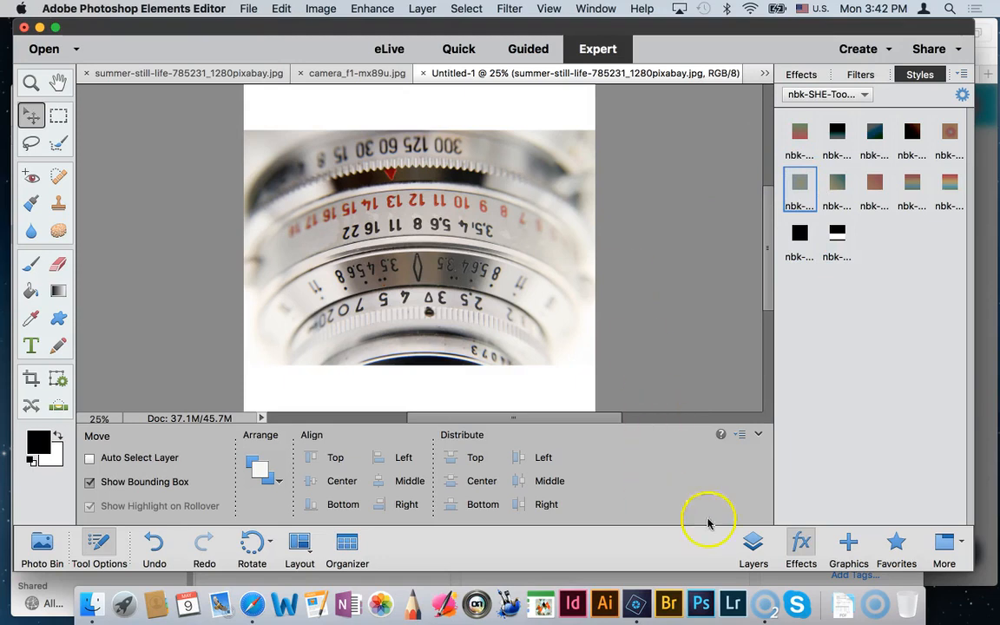
Select the camera_f1-mx89u.jpg layer and try the black-to-teal and dark blue photo overlays on it.
click(745, 542)
click(887, 183)
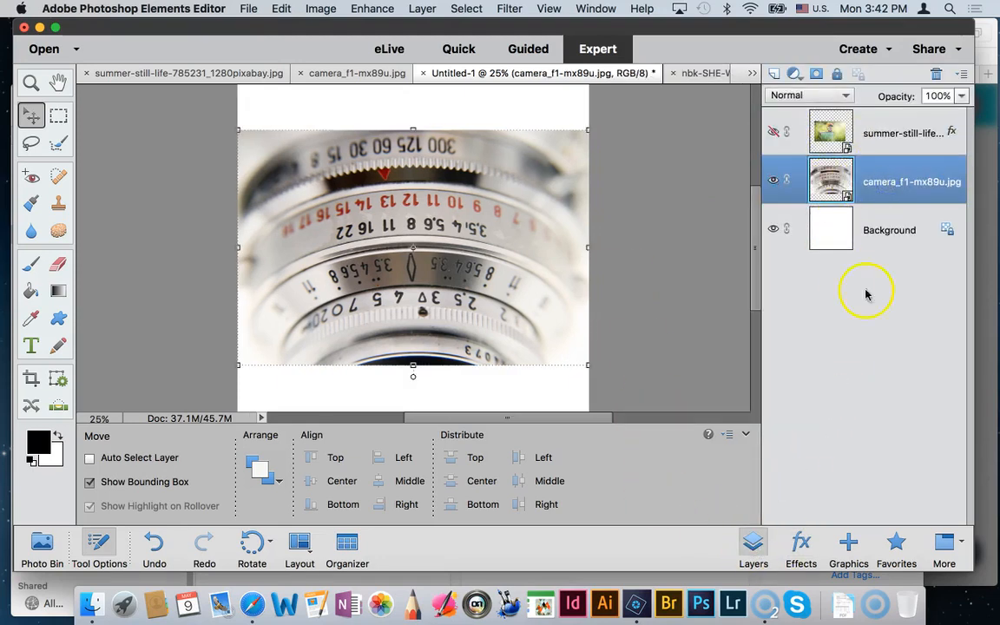
click(800, 547)
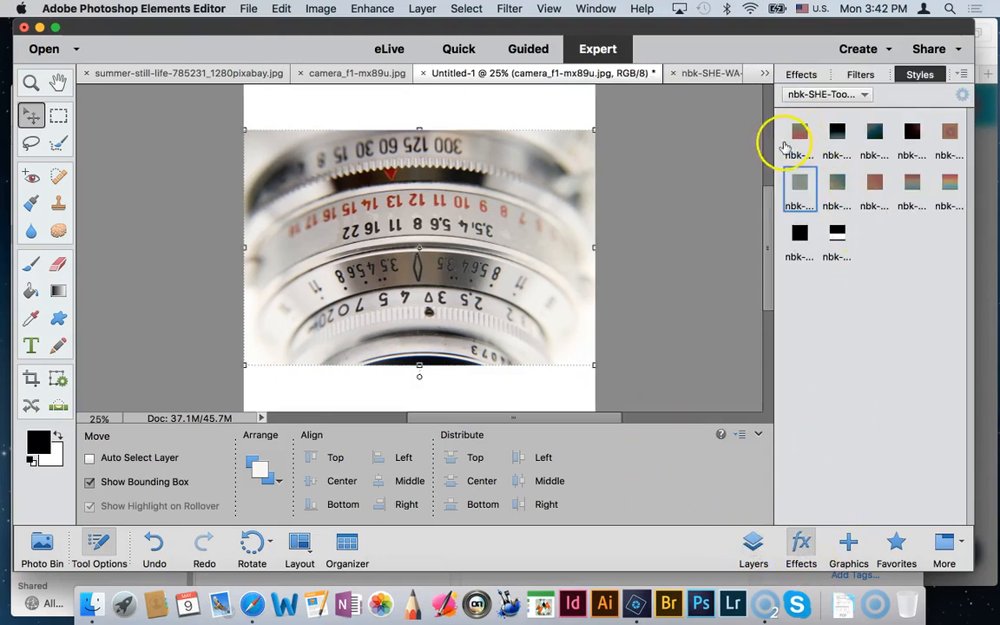
click(837, 132)
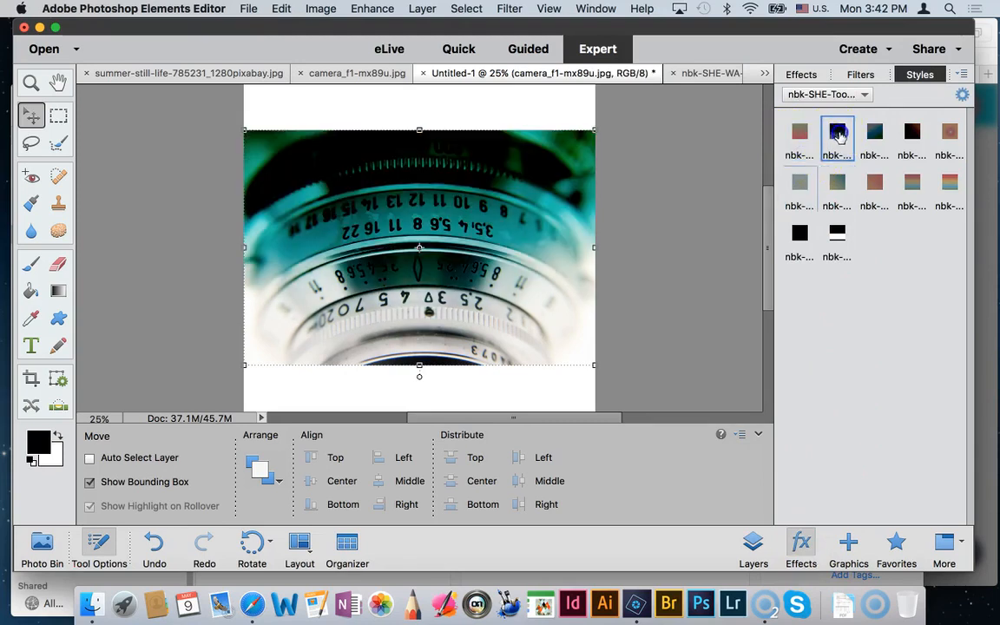
click(875, 132)
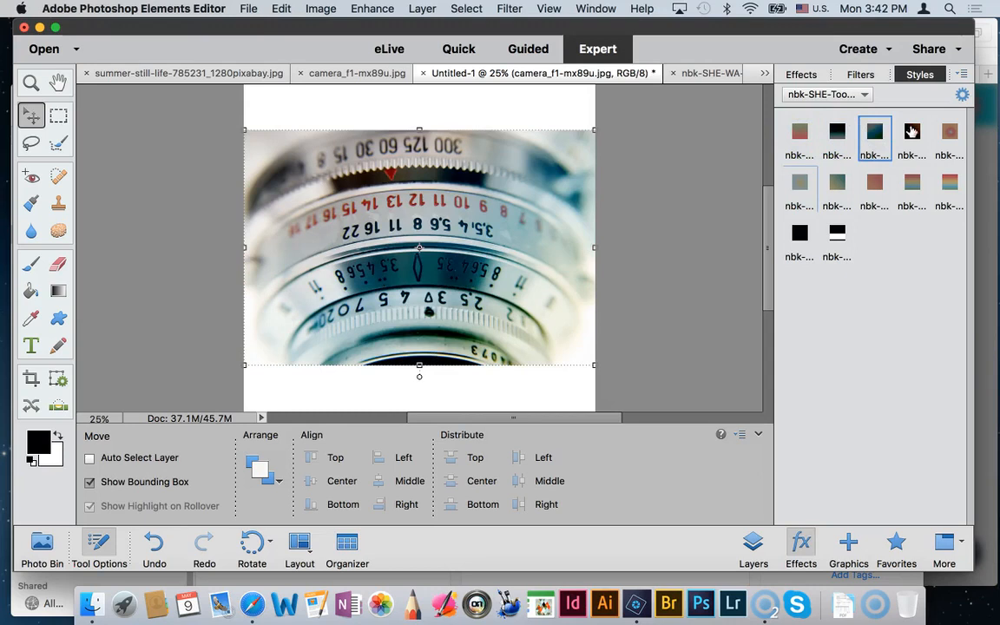
Compare the remaining photo overlays on the camera photo, ending with the dark blue gradient overlay.
click(913, 131)
click(950, 132)
click(948, 188)
click(912, 188)
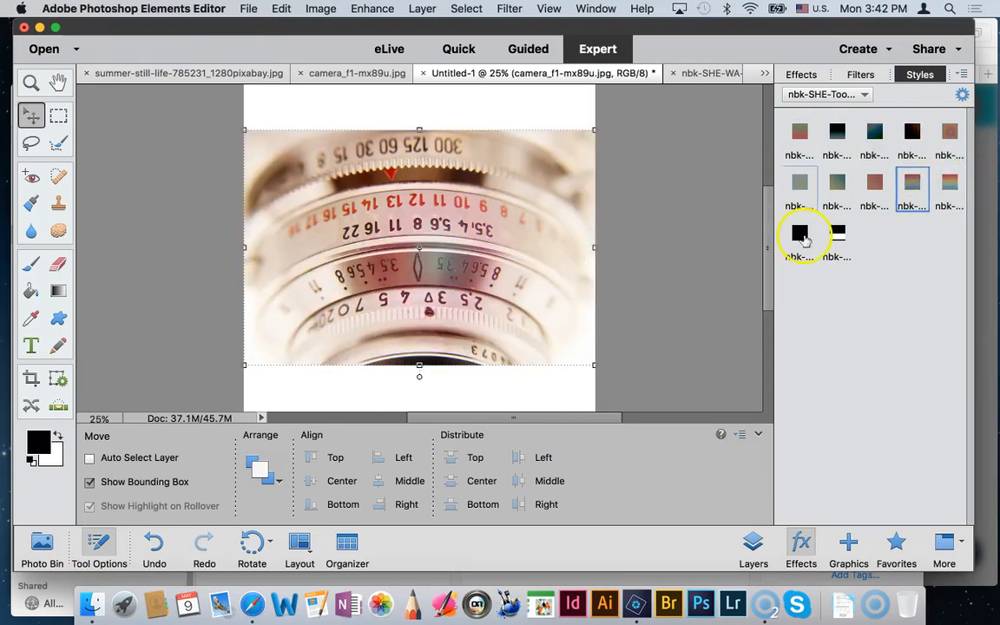
click(833, 236)
click(799, 234)
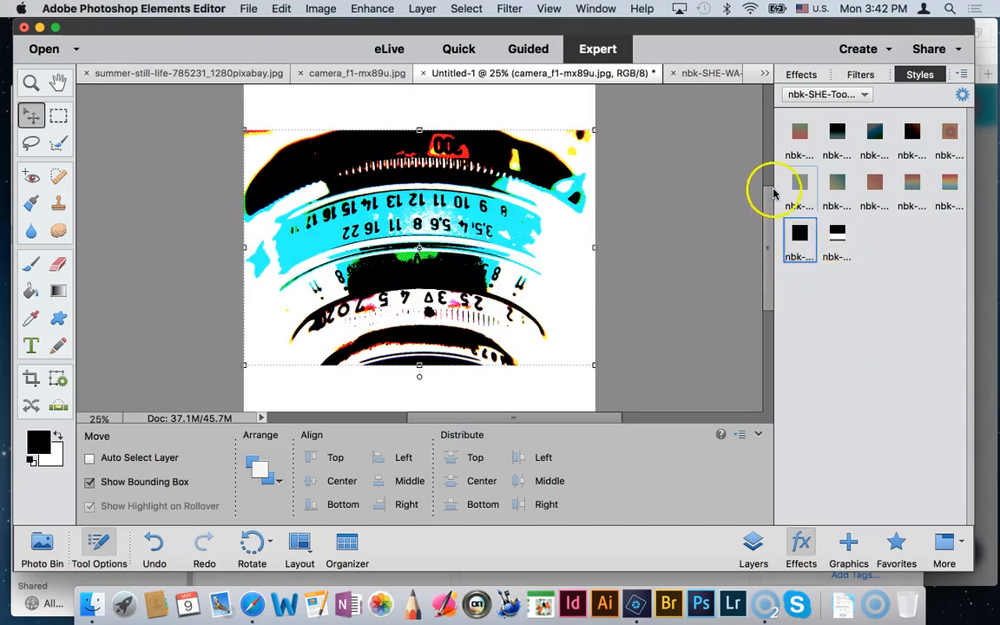
click(795, 139)
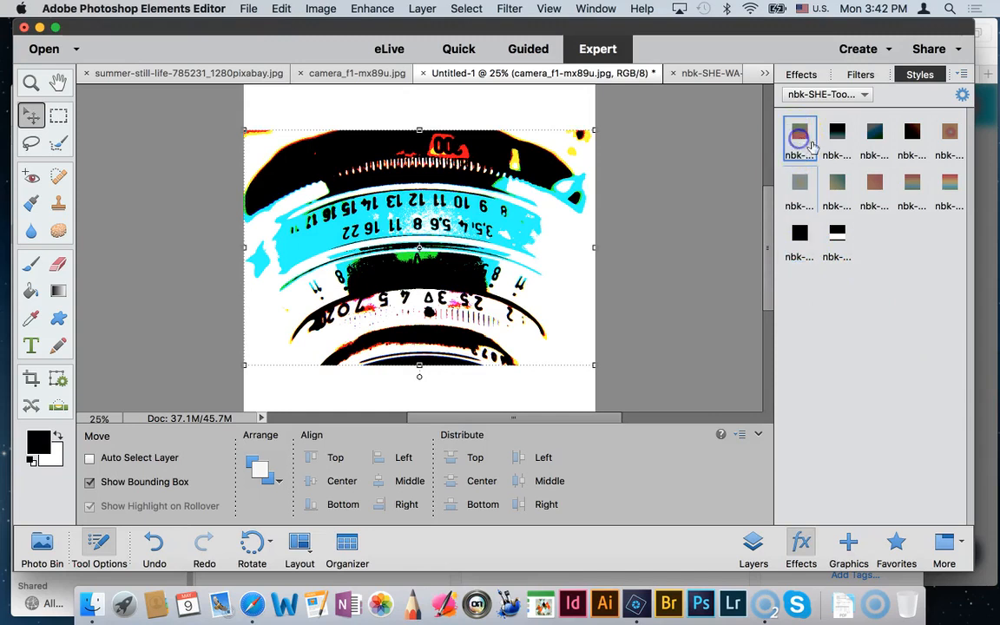
click(875, 137)
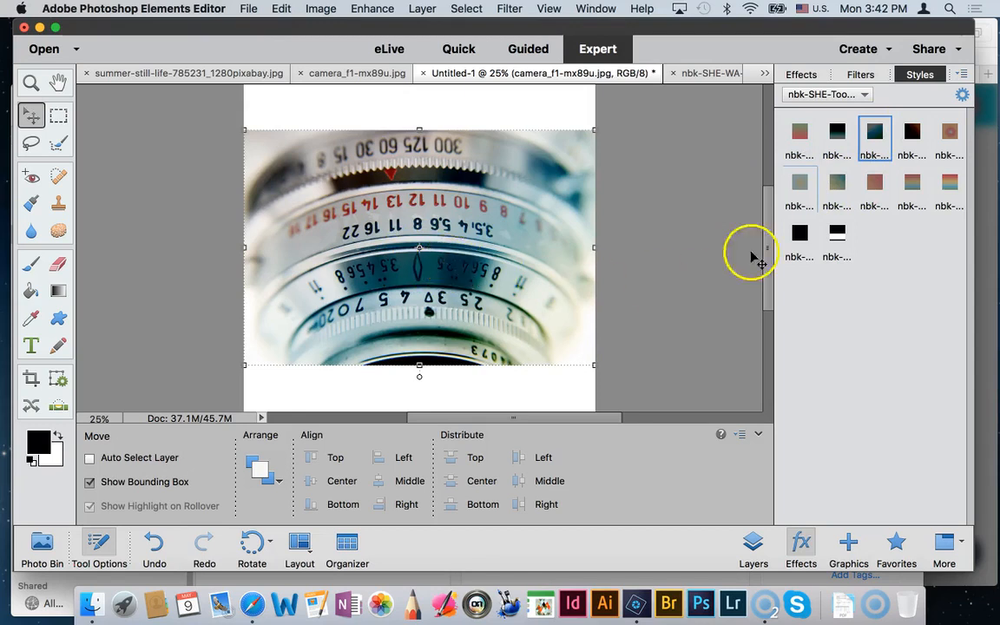
Duplicate the camera layer and apply the solid black photo overlay style to the copy.
click(752, 542)
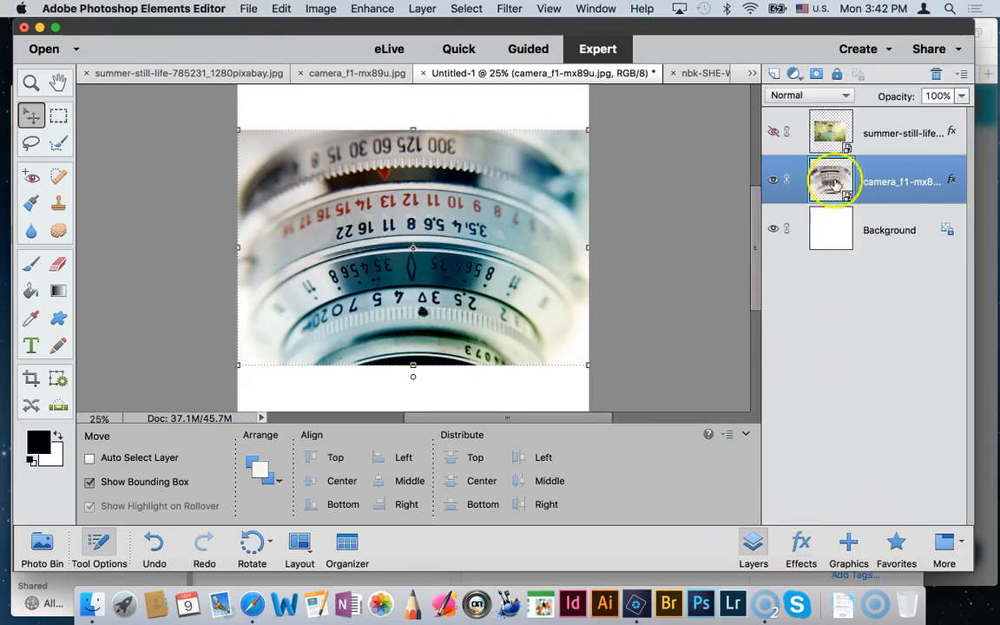
key(super+j)
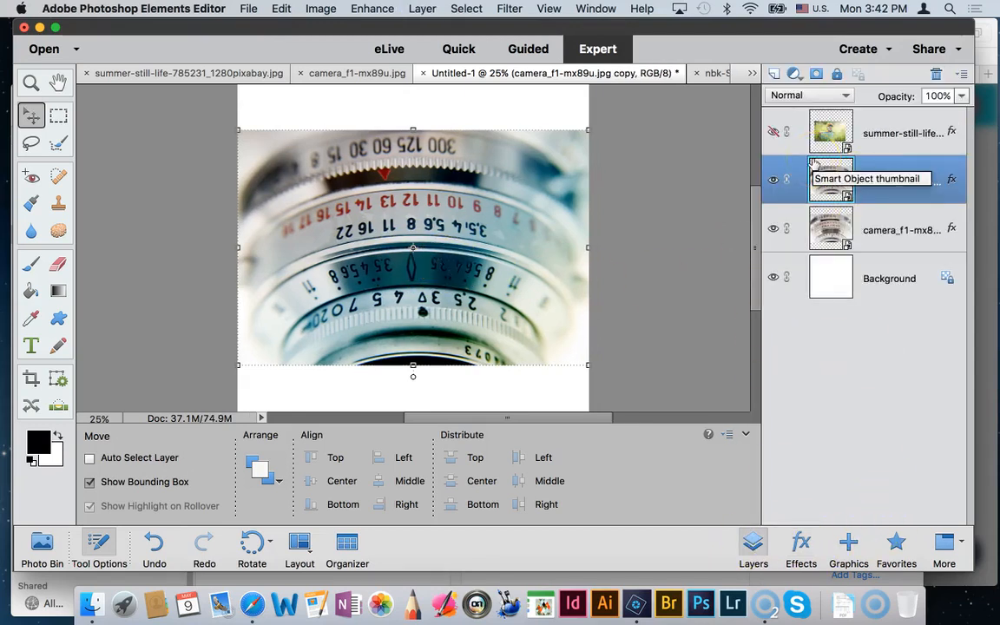
click(801, 547)
click(836, 235)
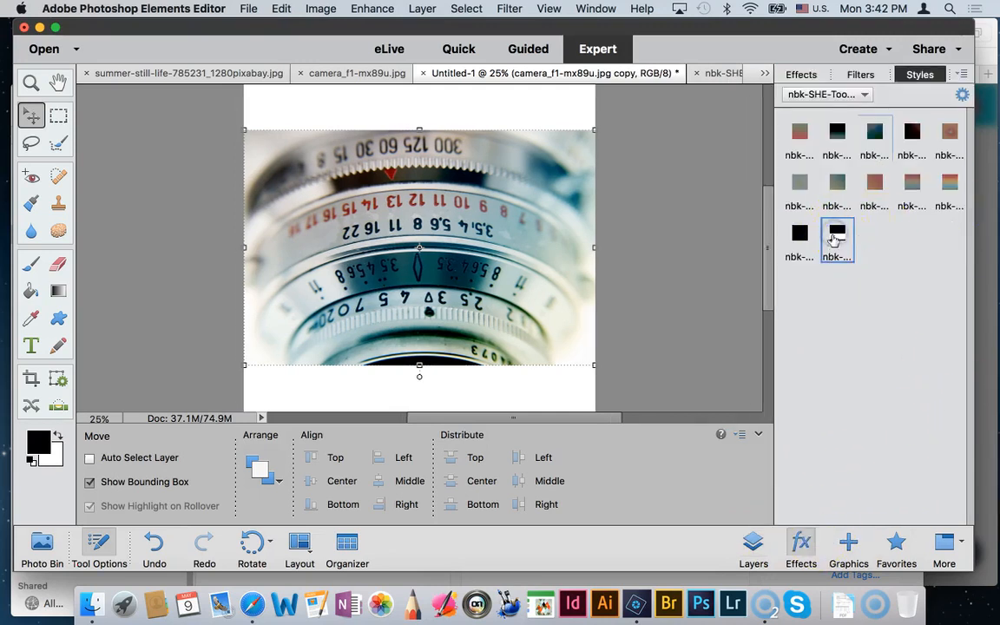
click(801, 232)
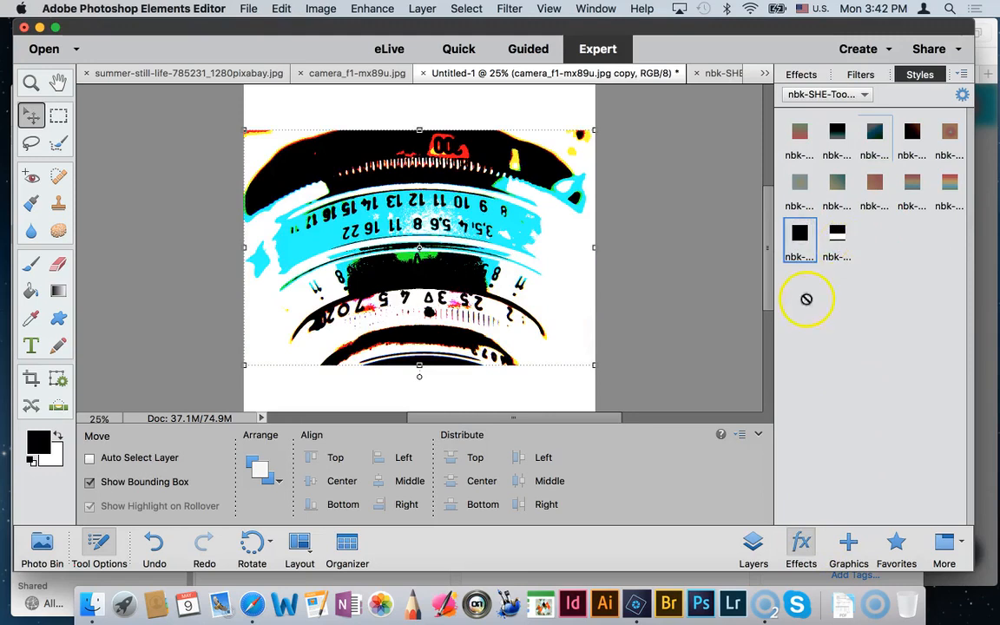
Move the blue-toned original camera layer above its copy and set its blending mode to Overlay.
click(753, 545)
drag(861, 239, 849, 167)
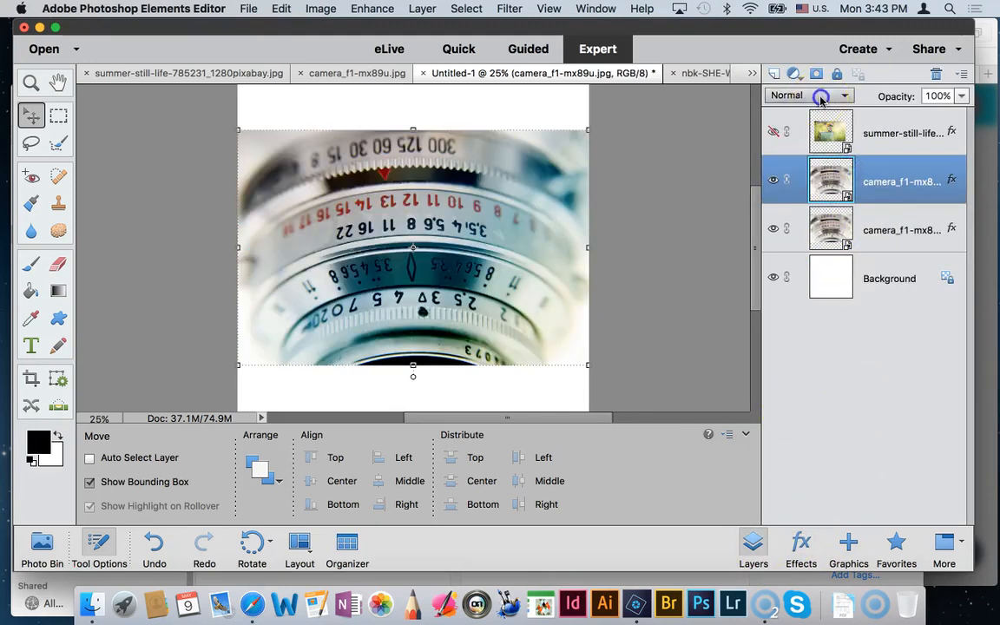
click(829, 96)
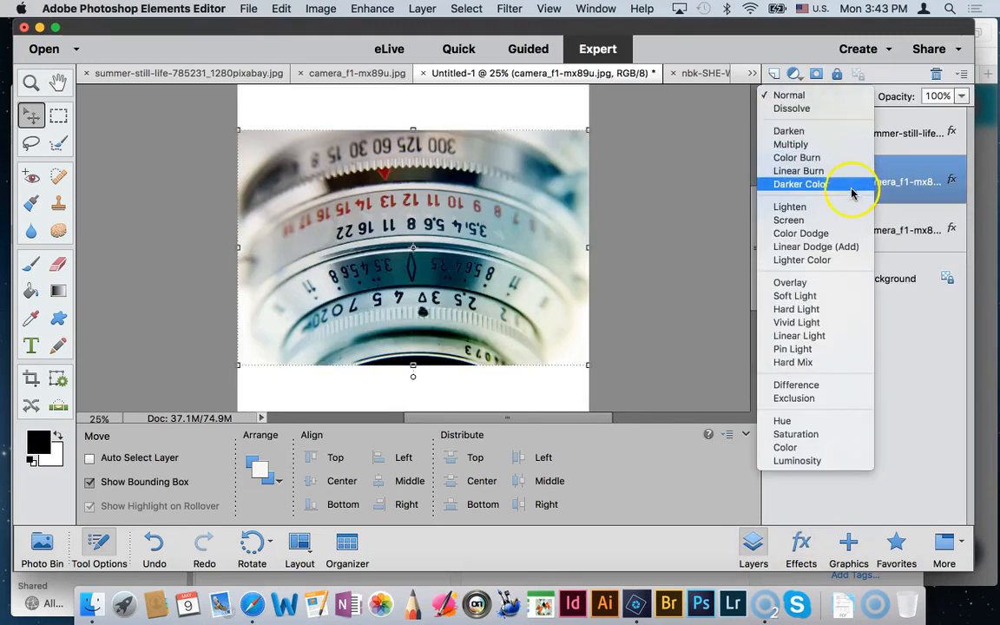
click(817, 282)
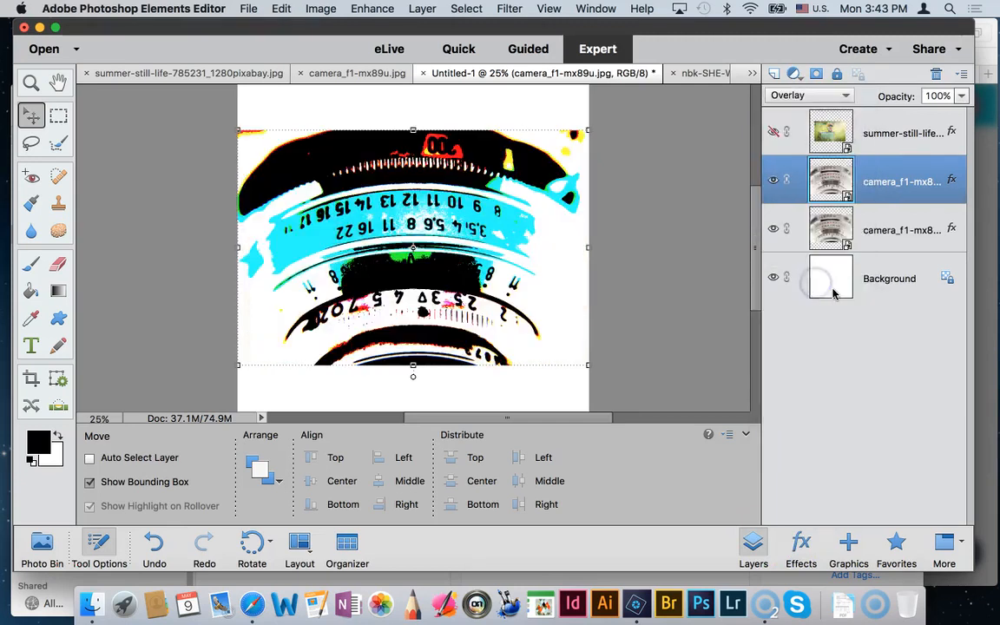
Try the Hard Light blending mode on the upper camera layer, then set it to Color Burn.
click(829, 95)
click(807, 123)
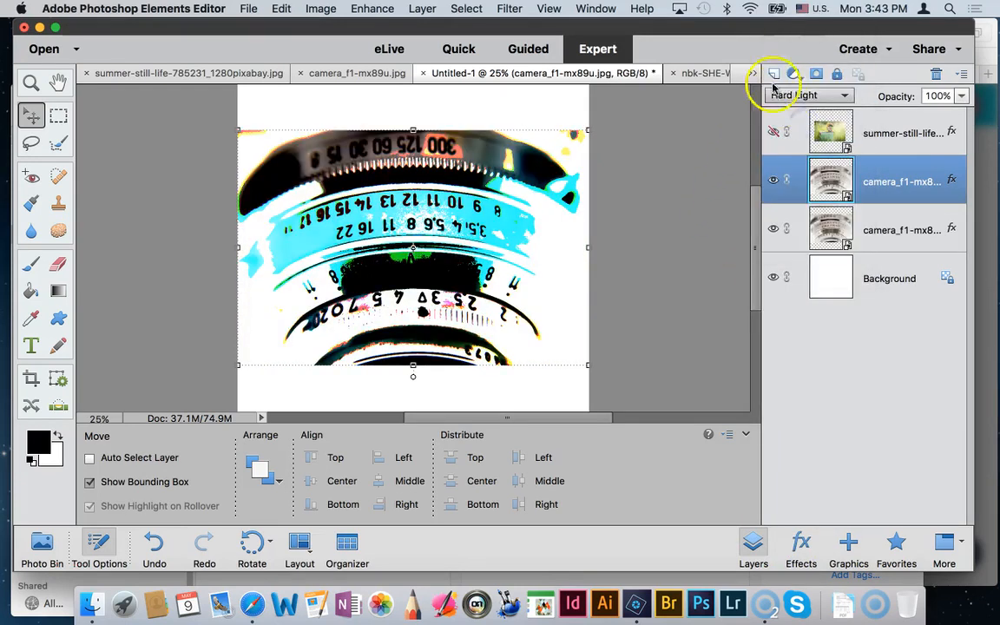
click(816, 97)
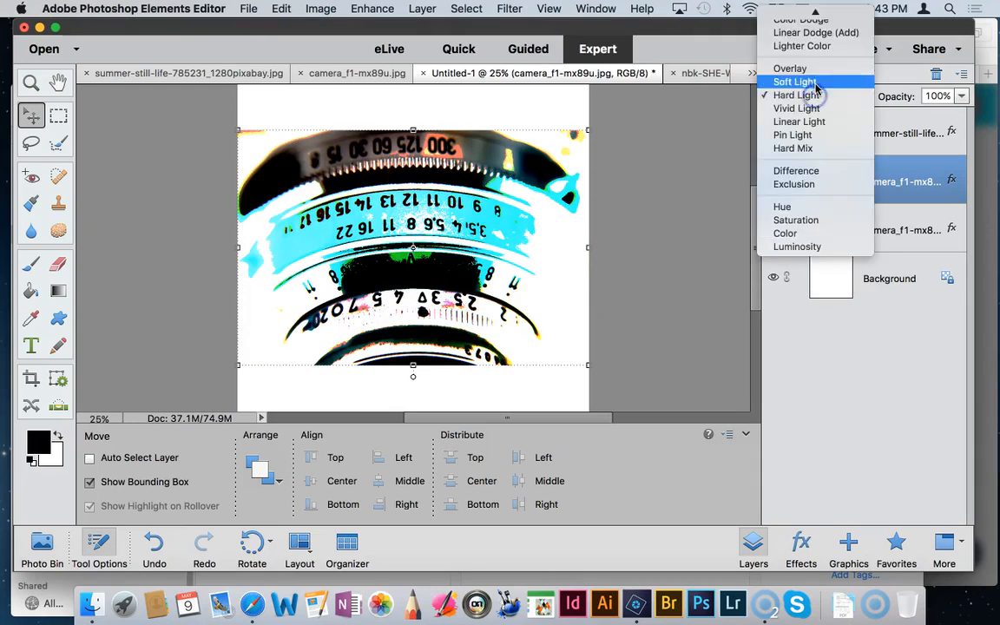
click(829, 36)
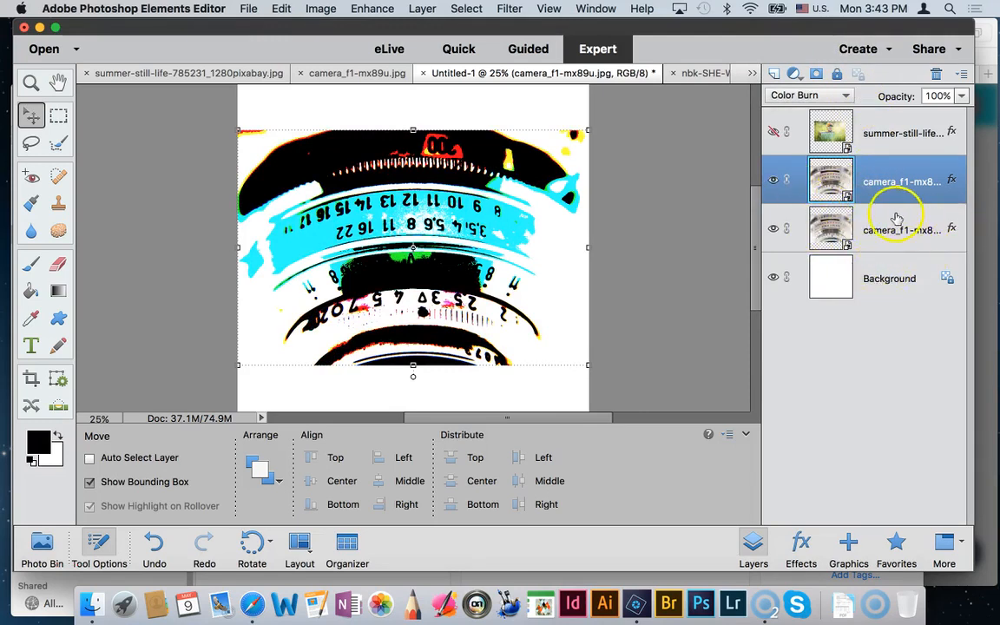
Hide both camera layers, showing the summer-still-life layer briefly before hiding it again.
click(773, 228)
click(773, 180)
click(773, 131)
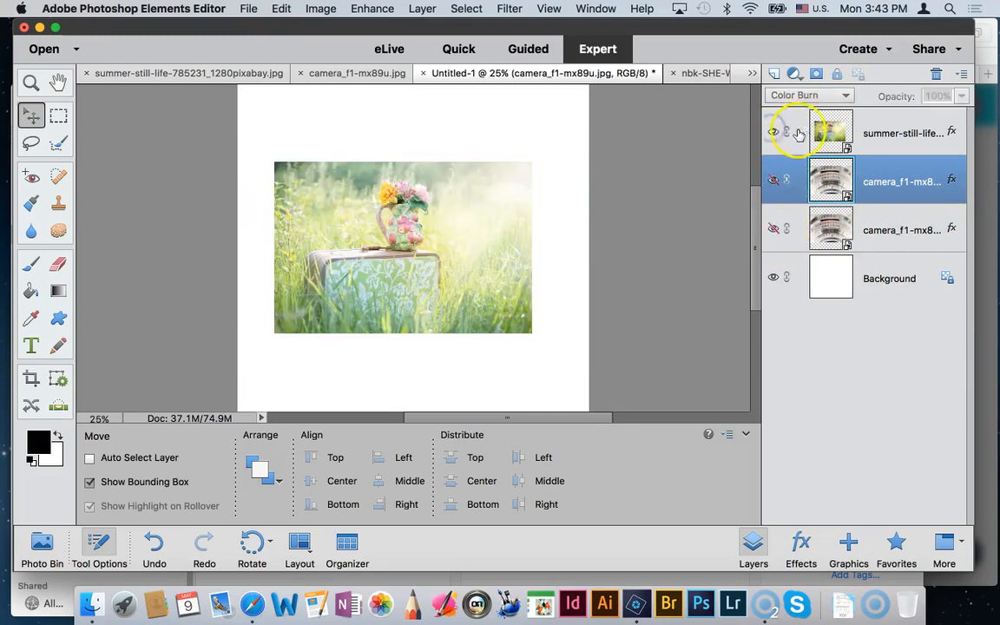
click(774, 131)
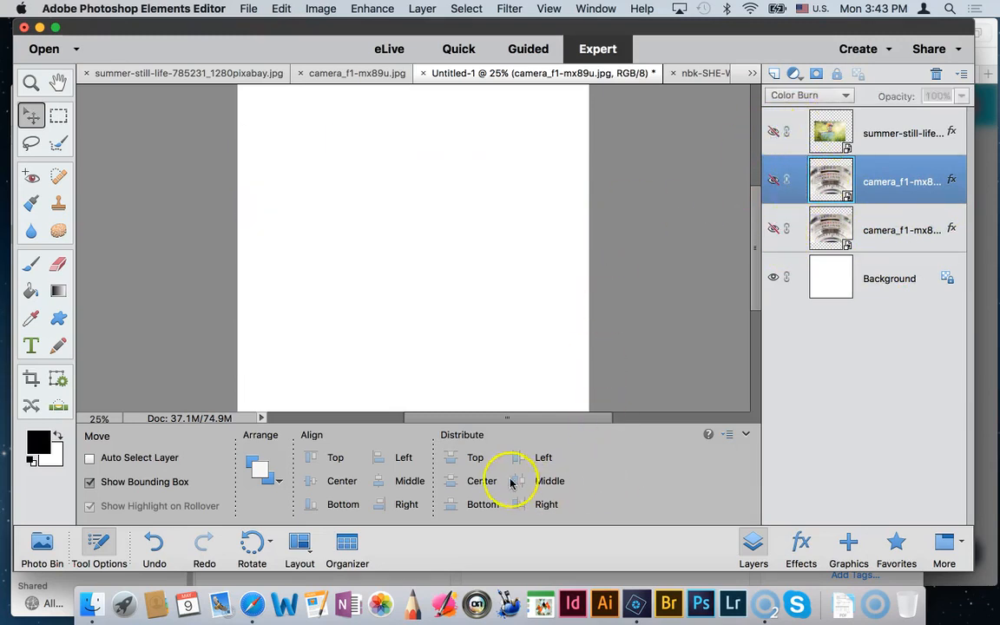
Place the "She believed she could so she did" word art on the canvas, enlarge it to about 306% and move it toward the upper middle.
click(49, 541)
drag(451, 465, 356, 187)
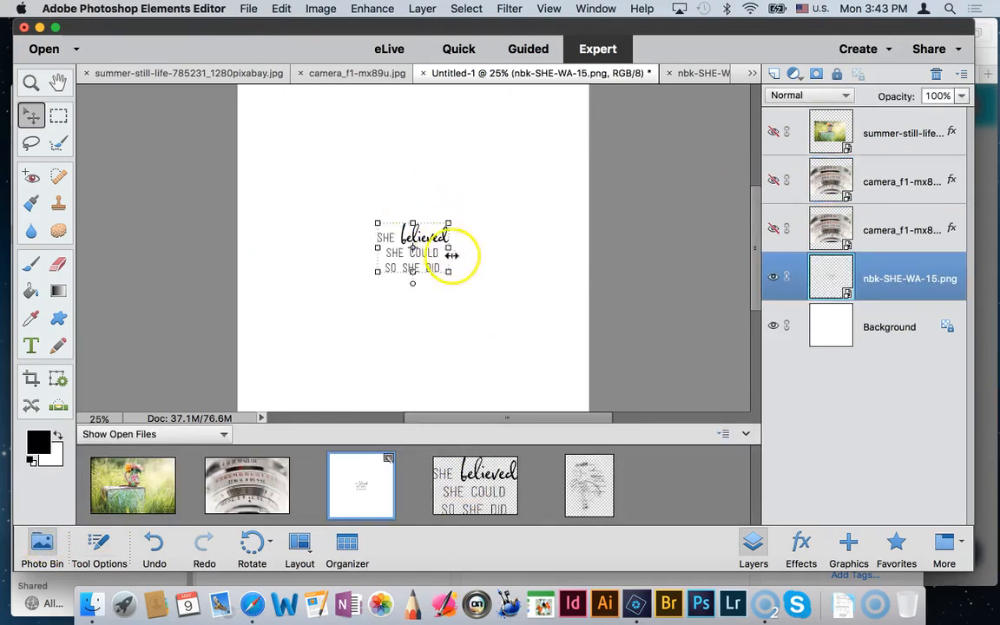
drag(447, 274, 581, 360)
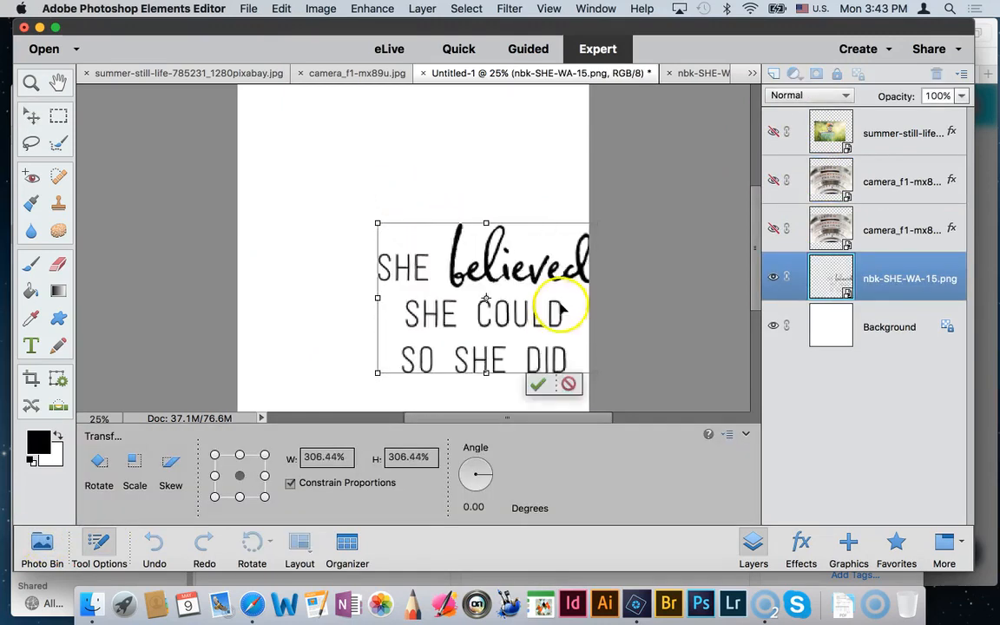
drag(503, 273, 424, 205)
click(452, 313)
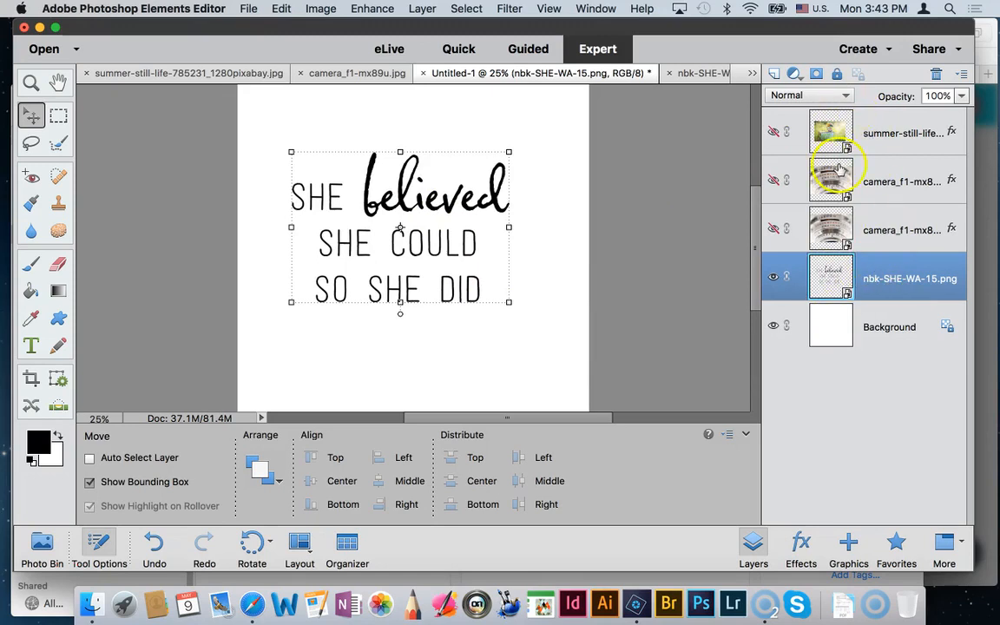
Try several nbk-SHE-Toolbox-watercolor styles on the word art, ending with the pink-and-blue watercolor fill.
click(806, 540)
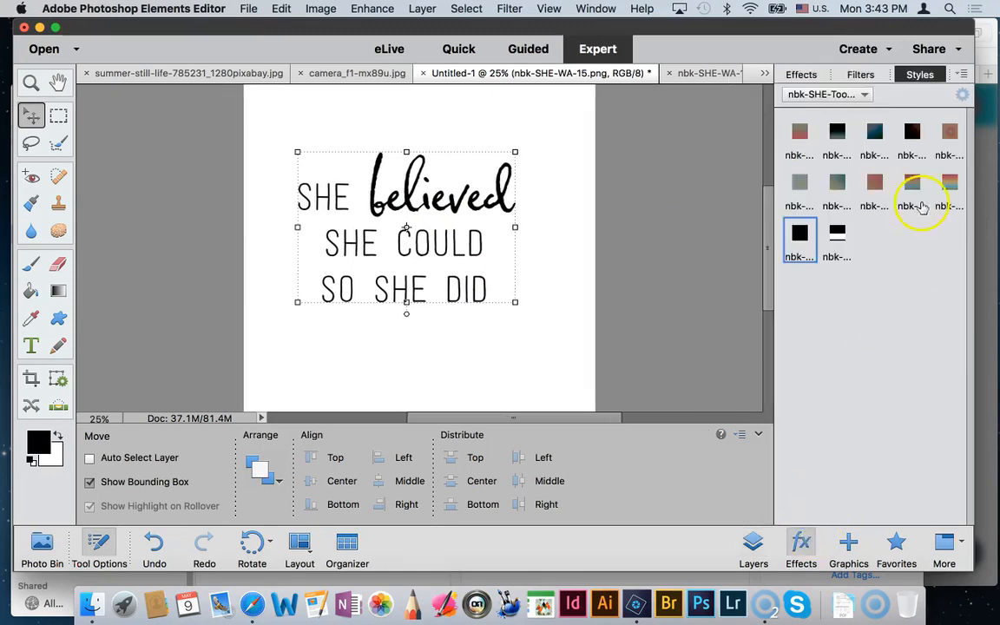
click(853, 97)
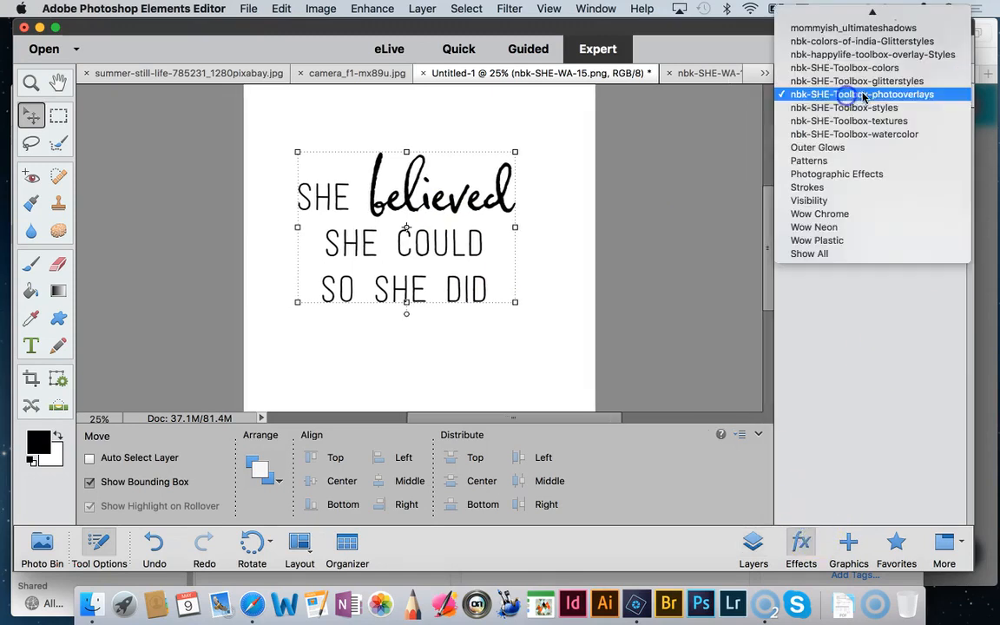
click(911, 138)
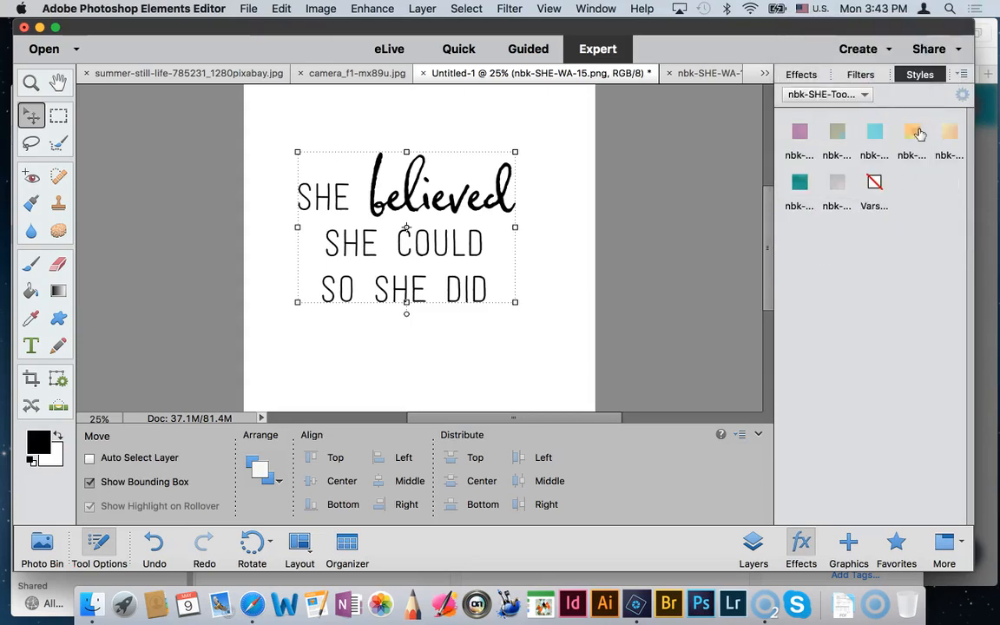
click(873, 136)
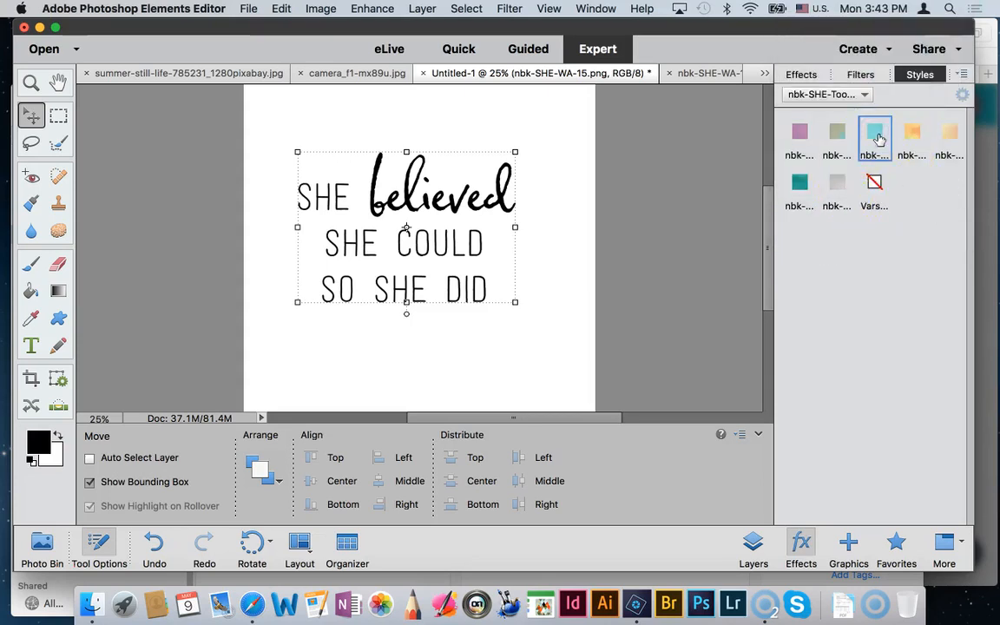
click(832, 139)
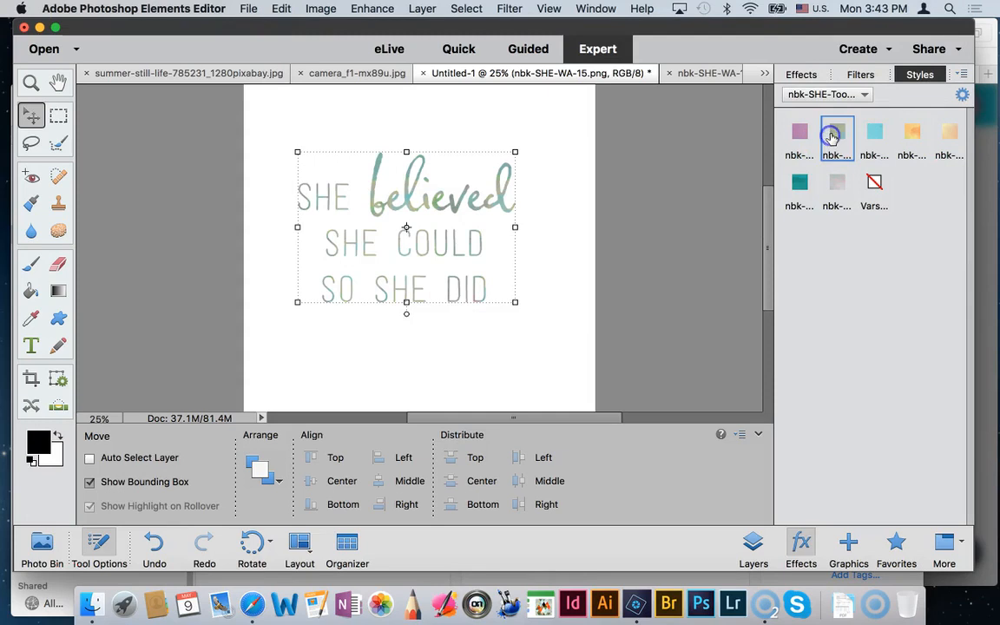
click(798, 139)
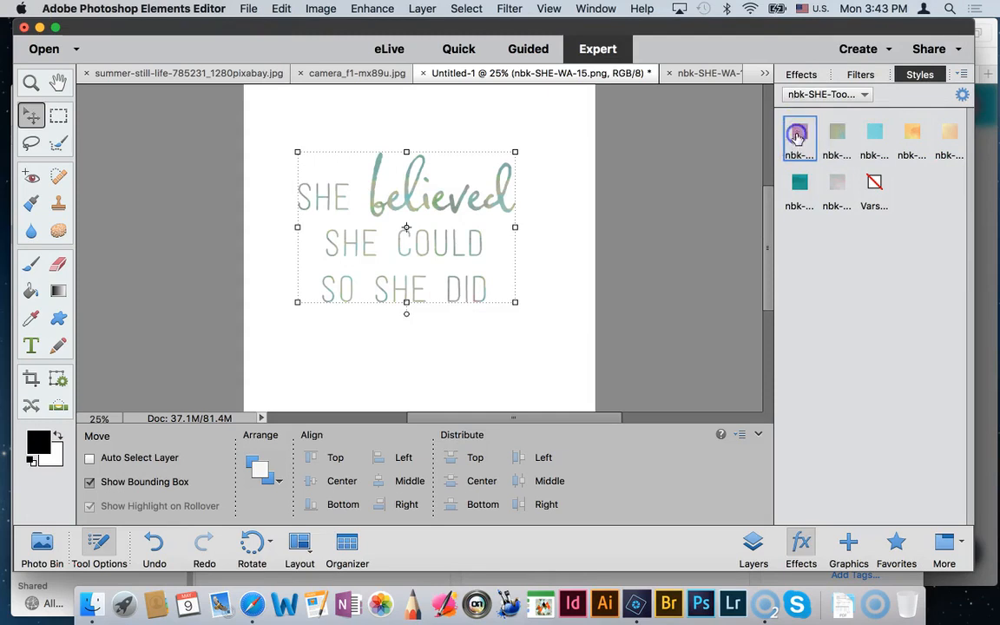
click(797, 186)
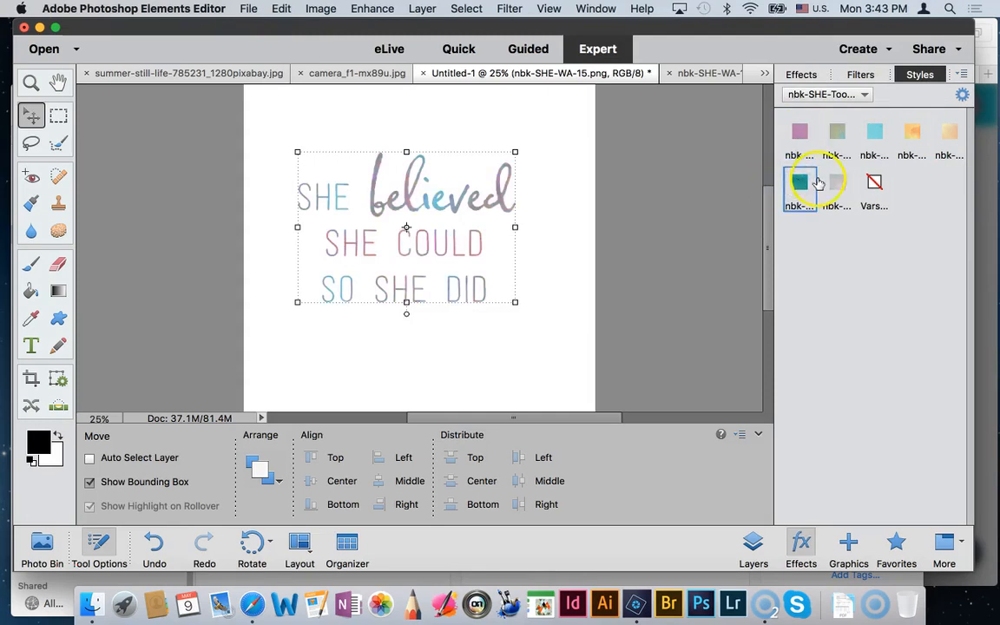
Scale the watercolor word art to about 126% and center it horizontally on the page.
drag(515, 302, 571, 338)
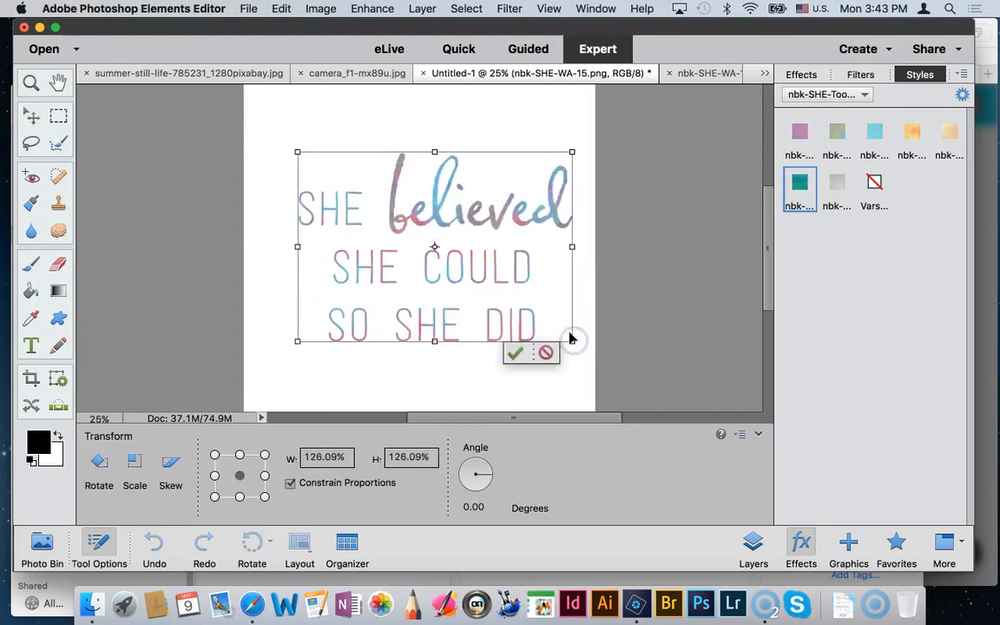
click(515, 353)
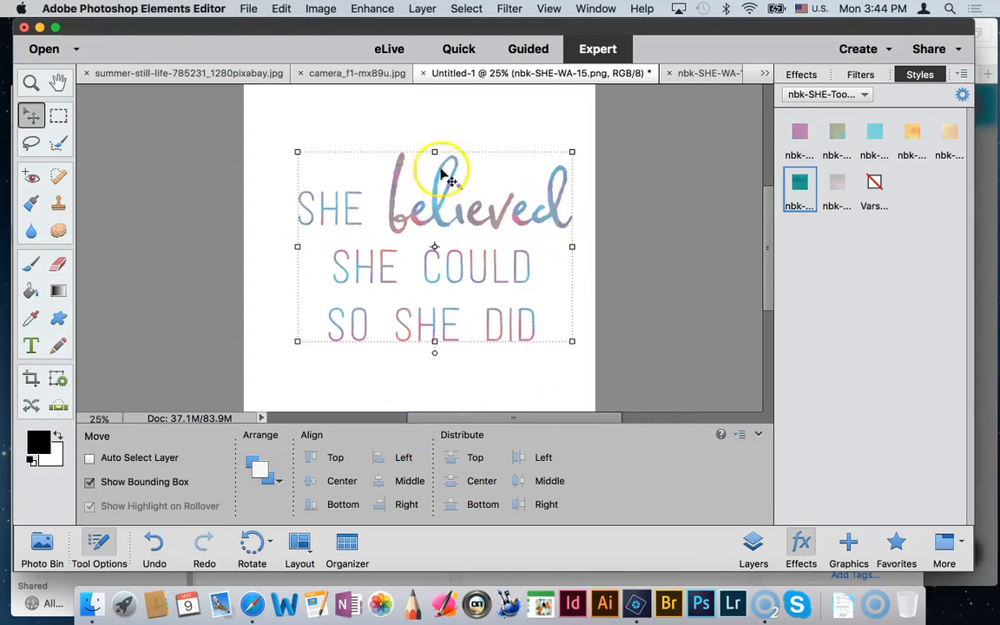
drag(427, 213, 409, 196)
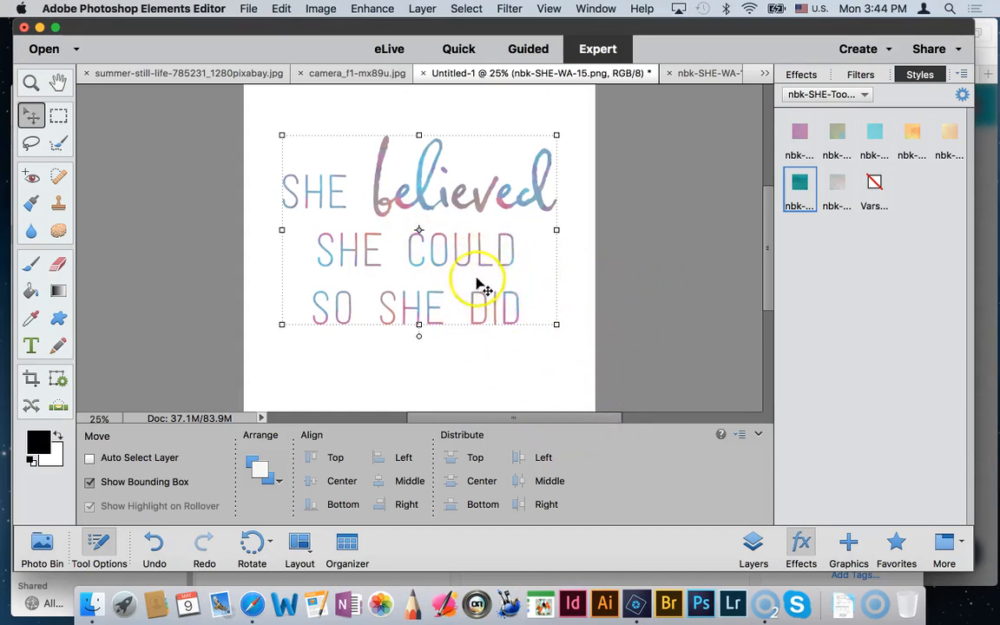
Try several nbk-SHE-Toolbox-styles on the word art, including the orange, dark green, lace and gray glitter ones, ending with the red-and-blue multicolored style.
click(840, 98)
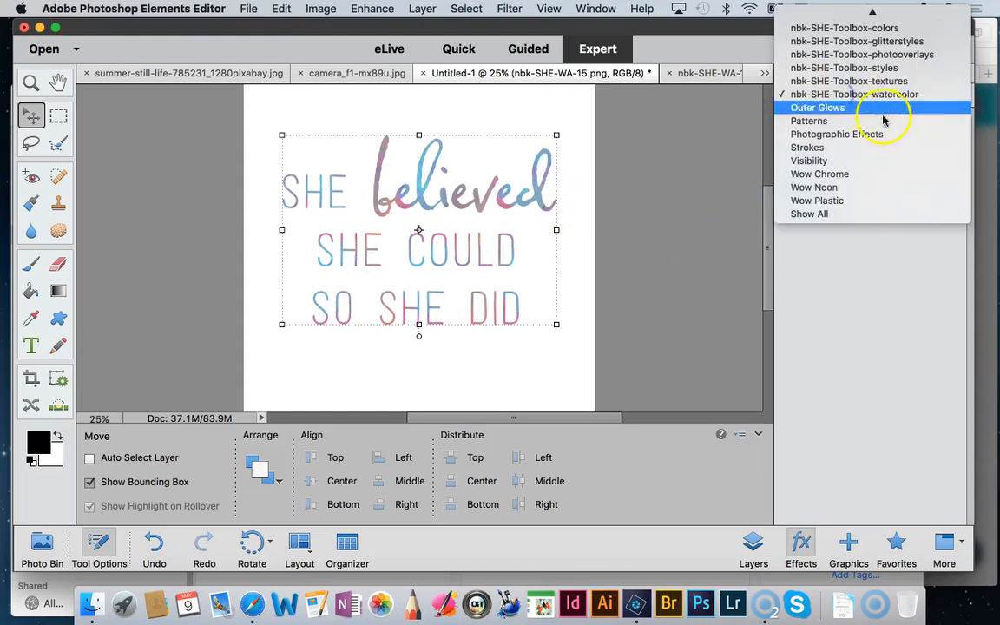
click(906, 71)
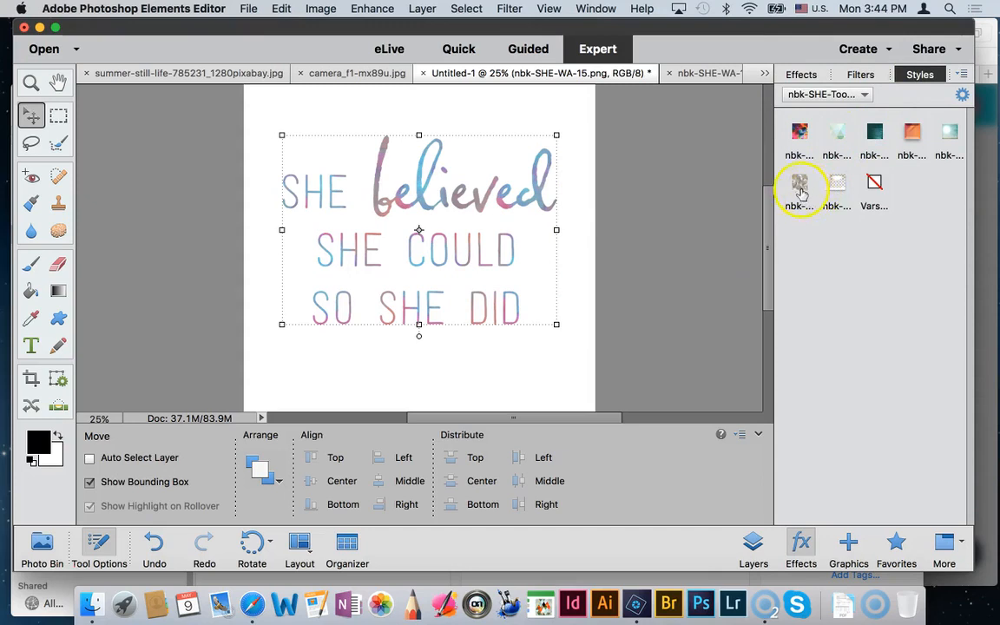
click(910, 137)
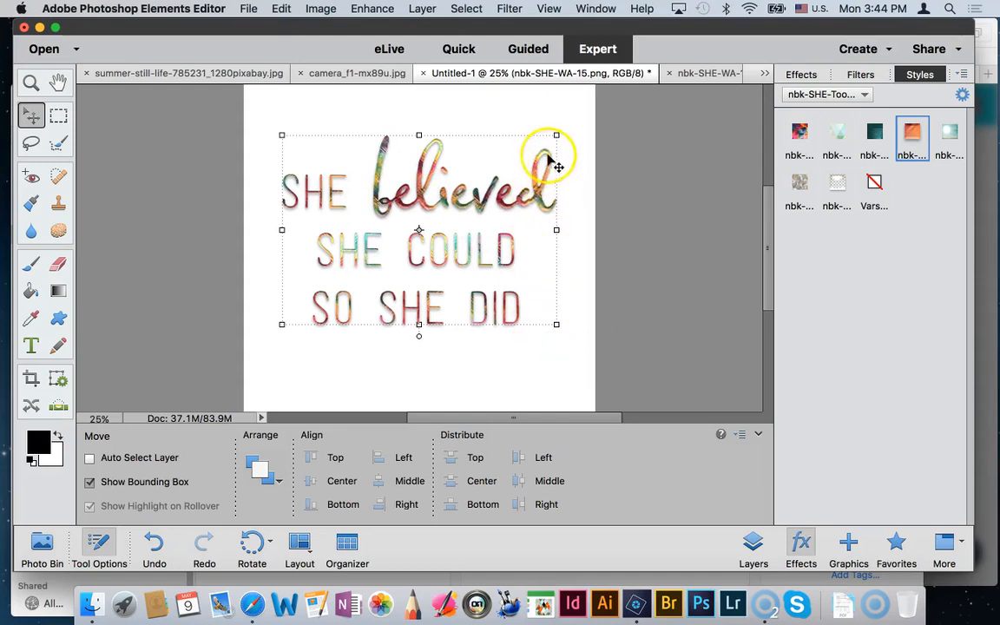
click(951, 136)
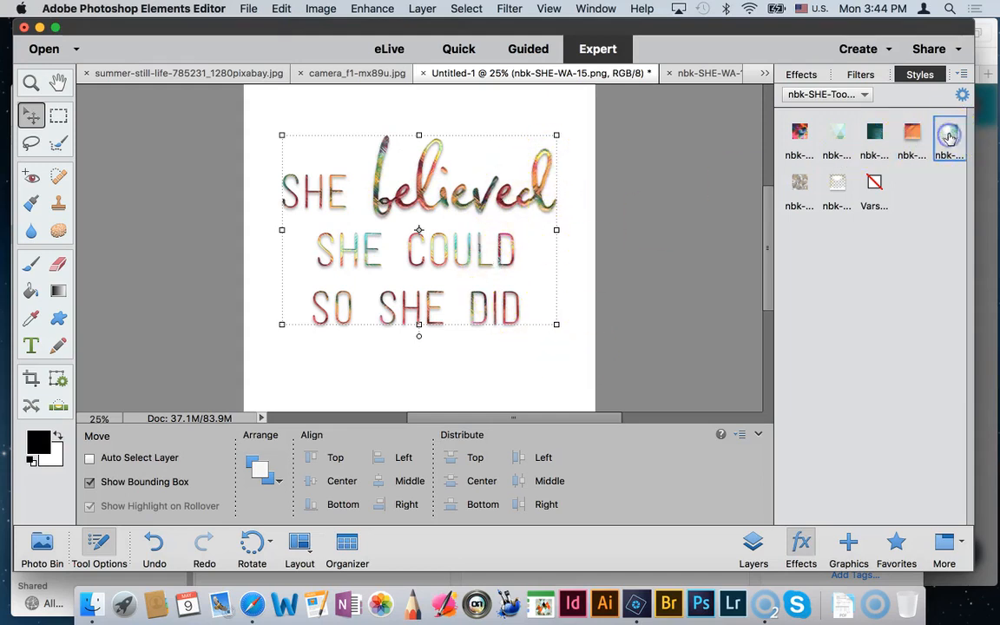
click(863, 137)
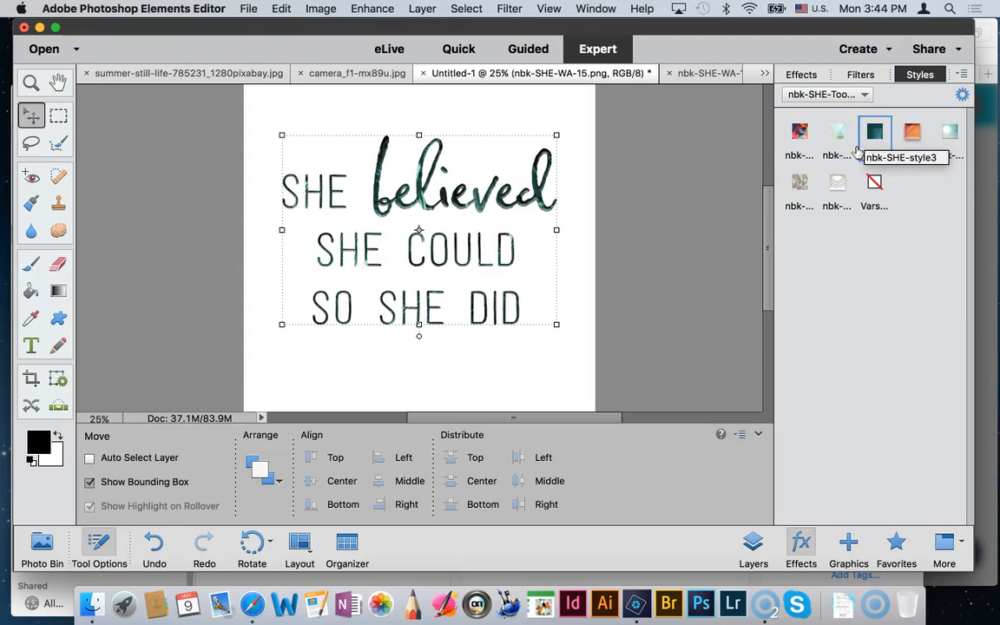
click(837, 185)
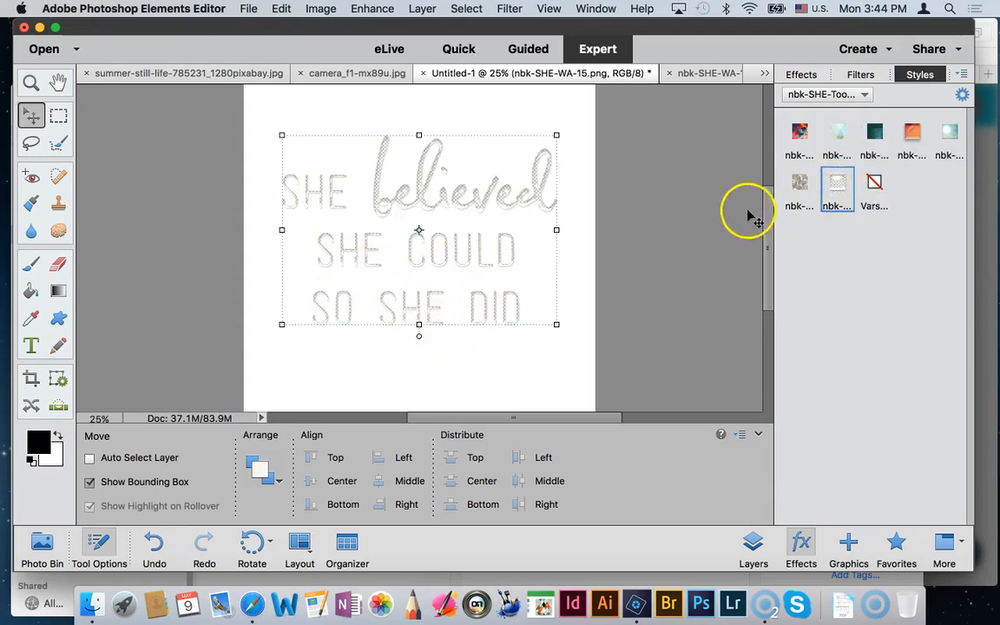
click(798, 188)
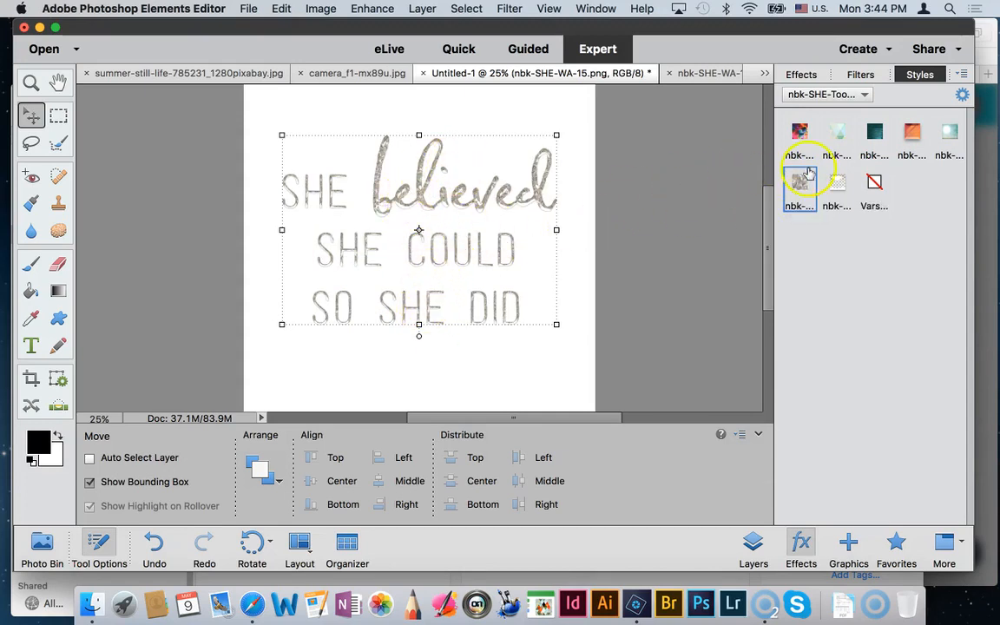
click(800, 135)
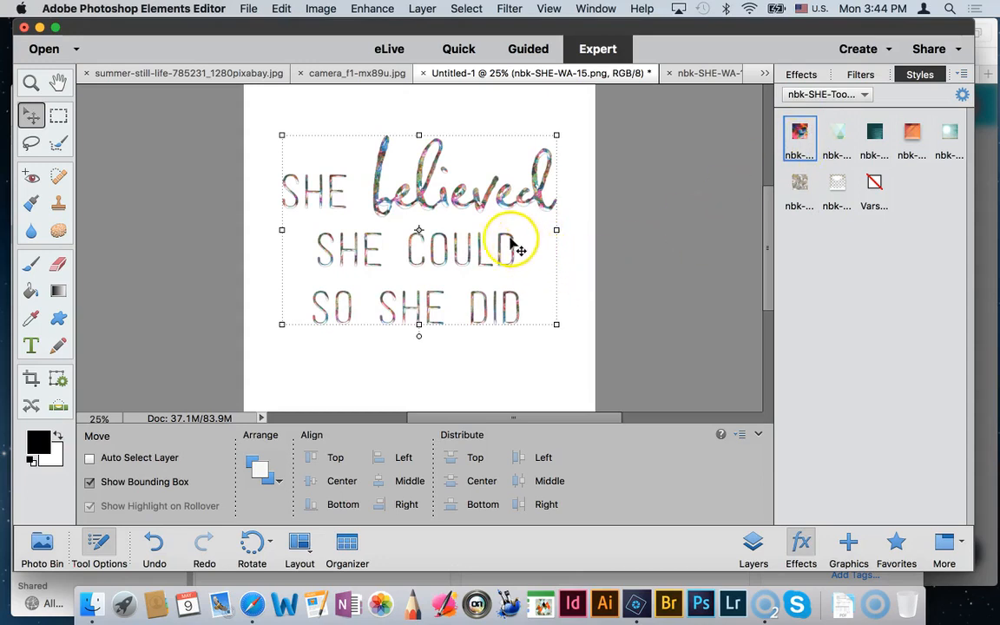
Try the red, green and orange glitter styles from nbk-SHE-Toolbox-glitterstyles on the word art.
click(844, 95)
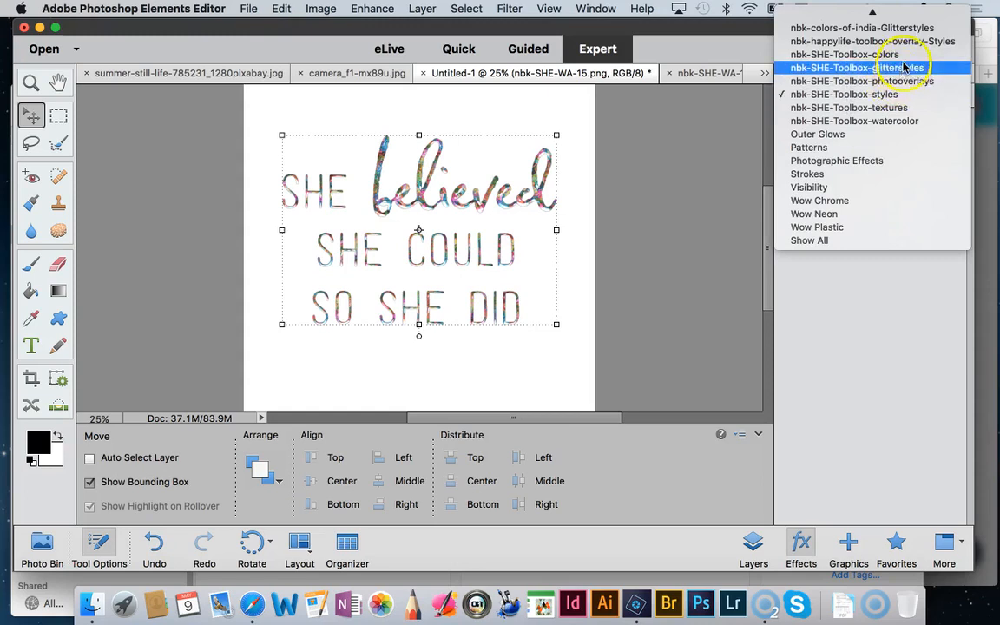
click(903, 66)
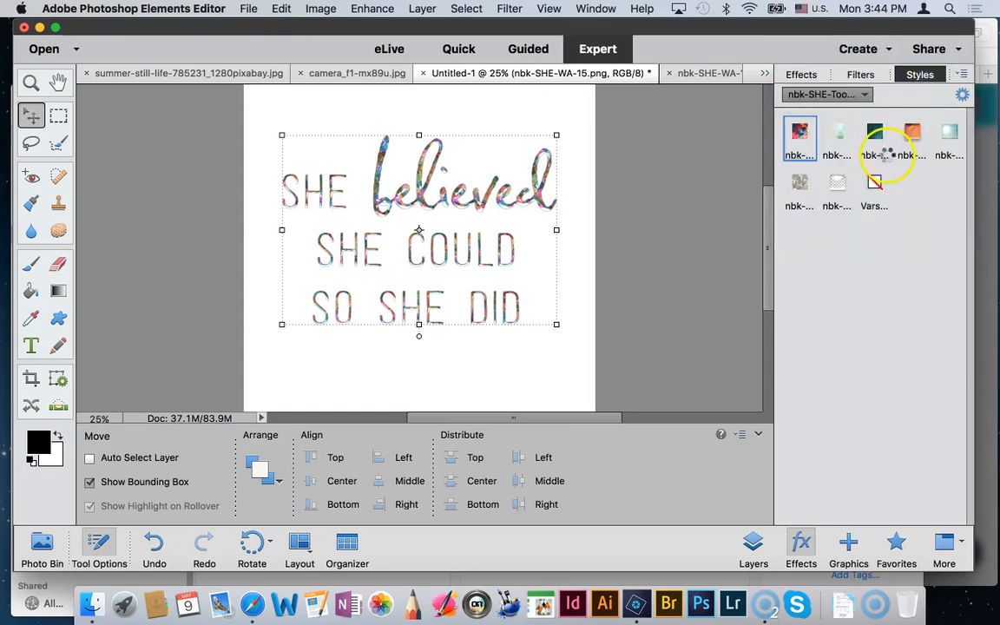
click(838, 182)
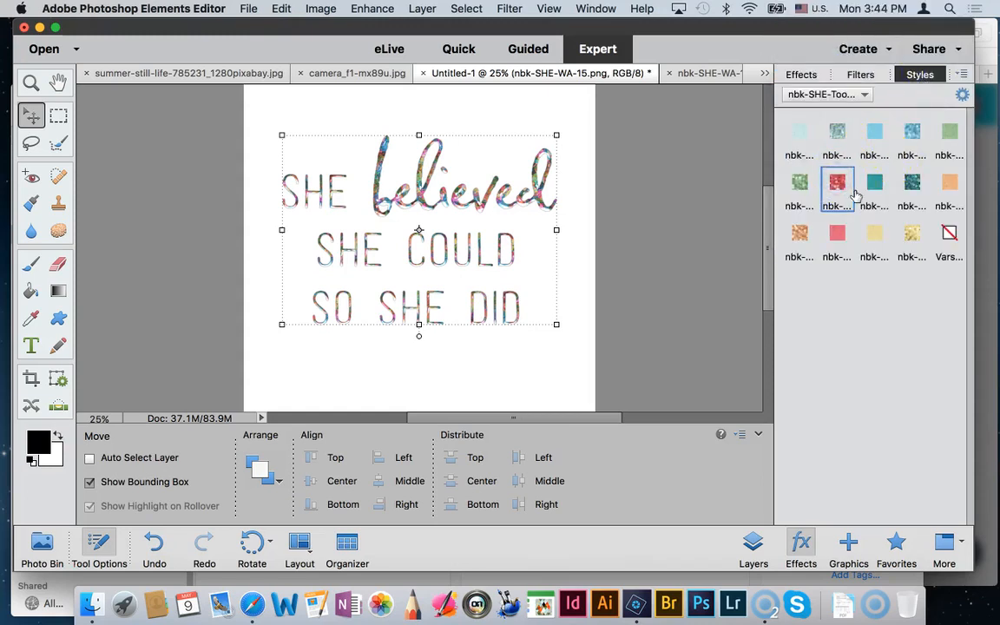
click(800, 187)
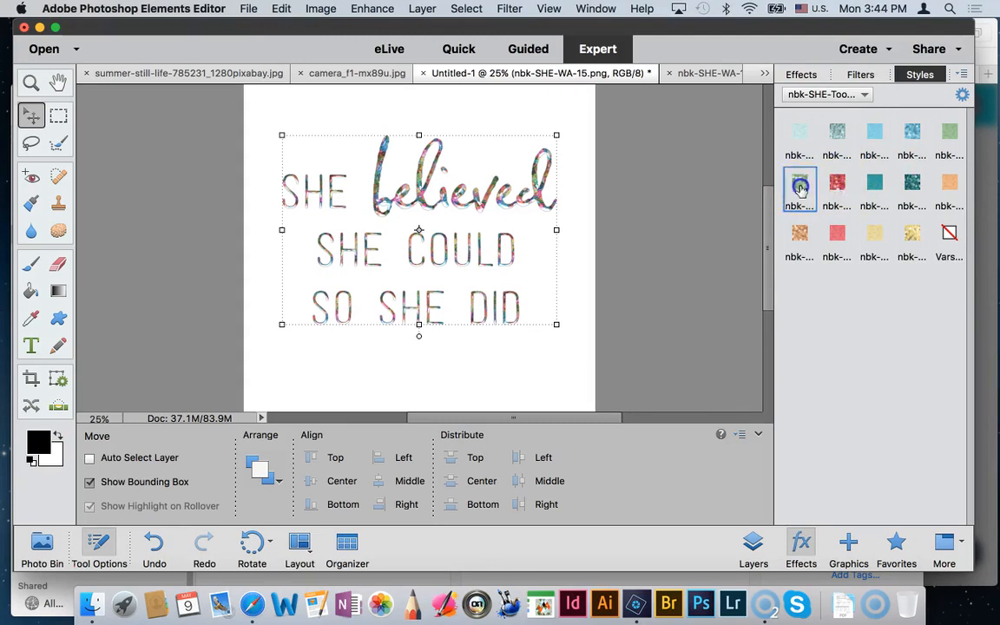
click(800, 232)
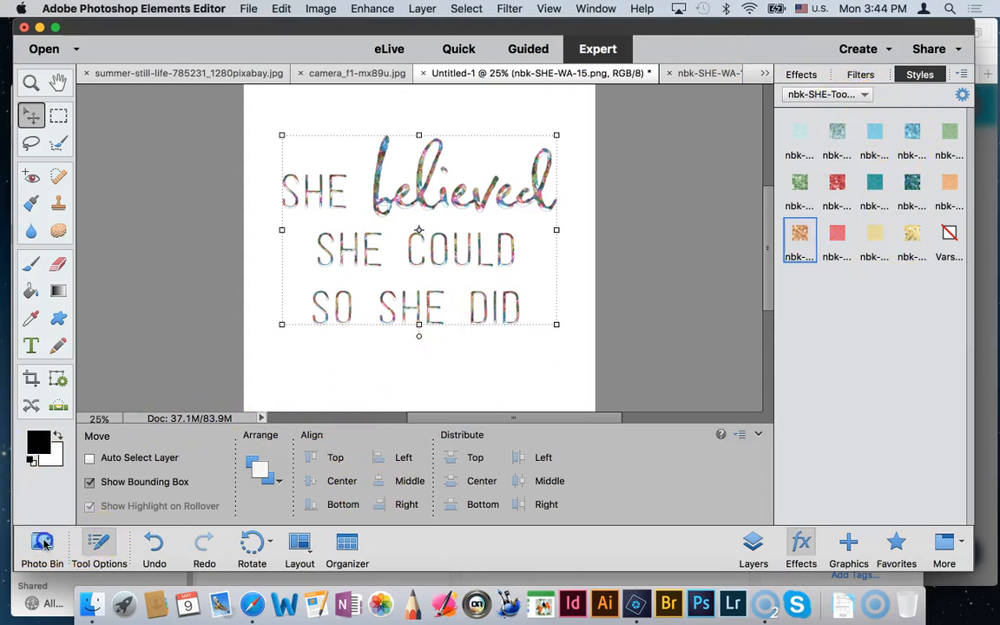
Place the gesso script artwork from the open files on the canvas and hide the nbk-SHE-WA-15 word art layer.
click(43, 543)
drag(586, 481, 530, 213)
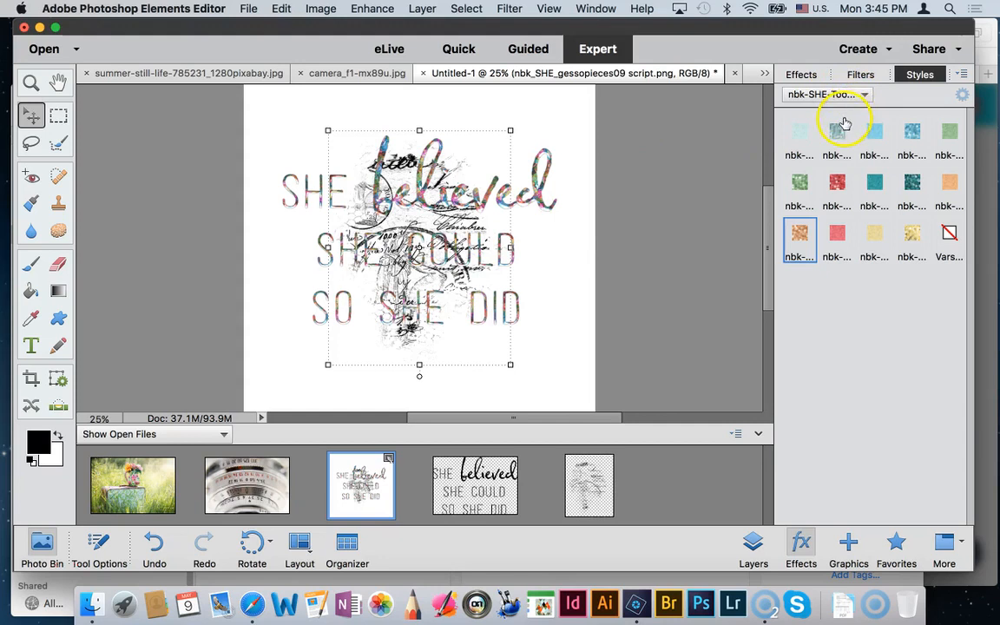
click(753, 545)
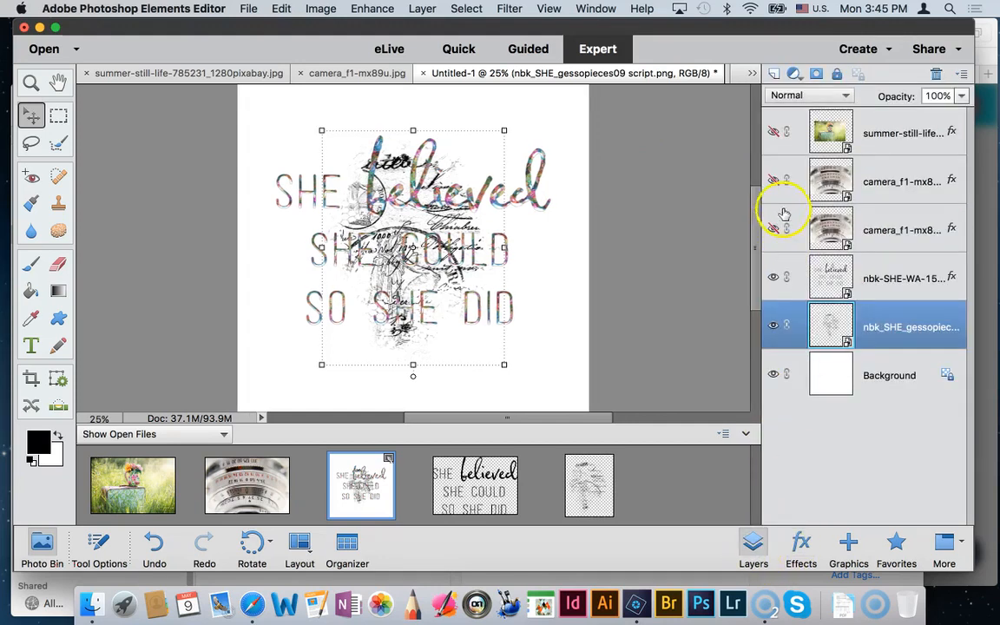
click(775, 278)
Move the gesso script artwork slightly upward and enlarge it proportionally to about 119%.
drag(414, 235, 414, 218)
drag(513, 351, 543, 395)
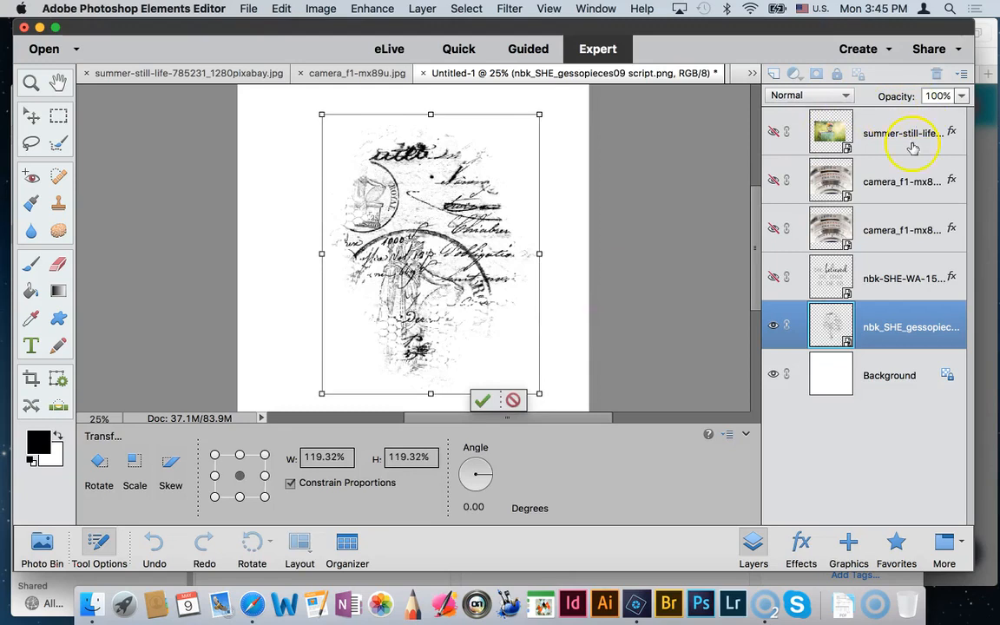
click(803, 545)
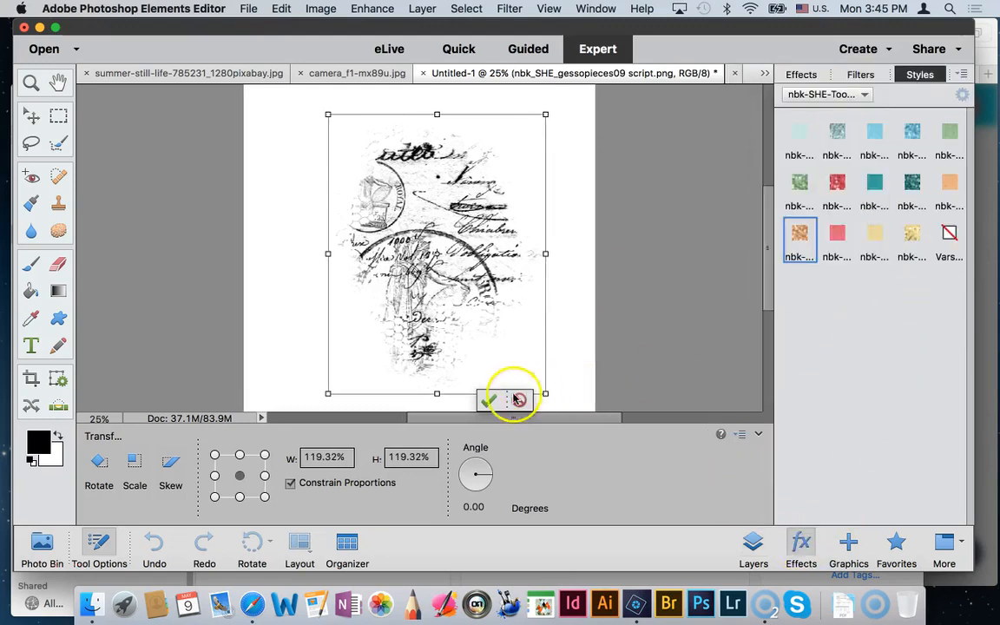
key(Return)
Try several nbk-SHE-Toolbox-watercolor styles on the gesso script artwork, ending with the purple watercolor style.
click(862, 99)
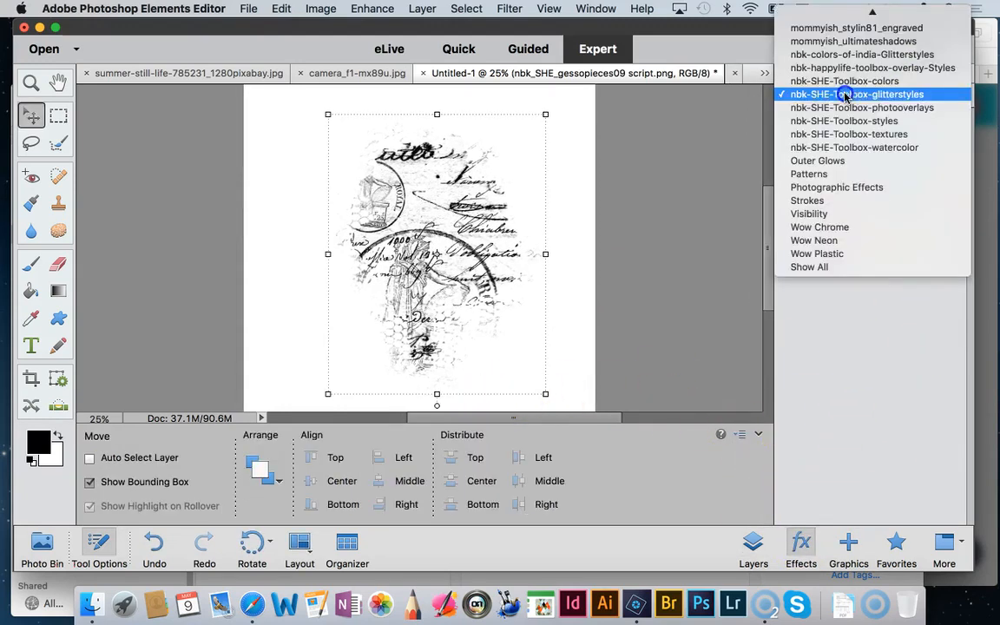
click(916, 149)
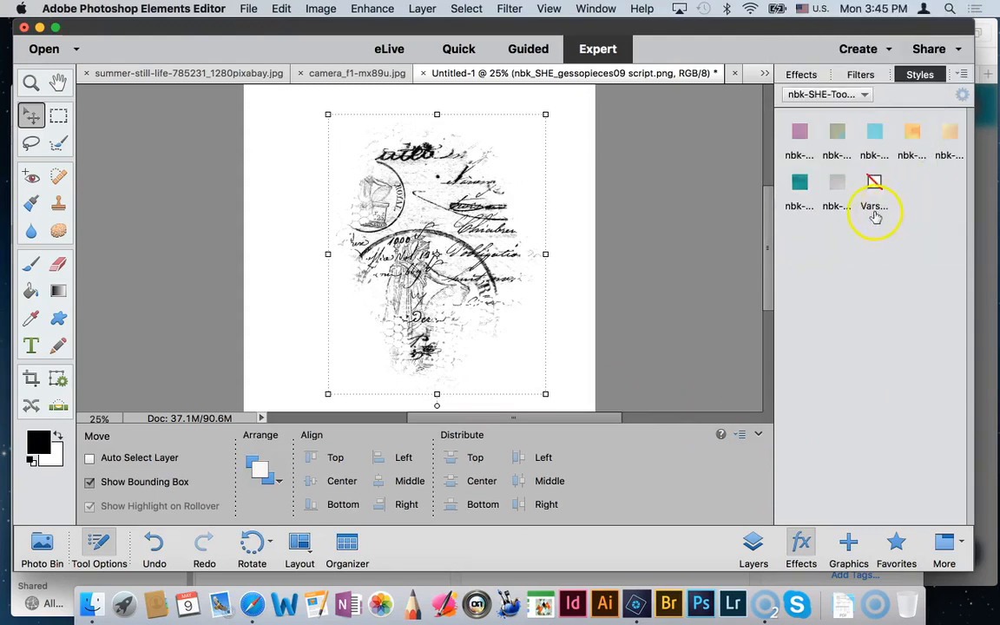
click(877, 133)
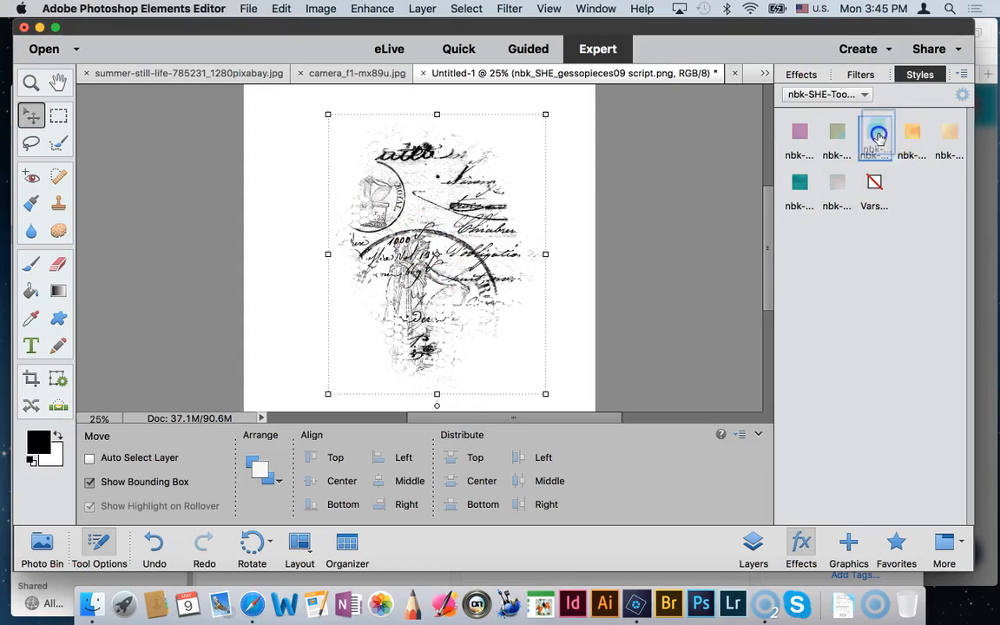
click(834, 138)
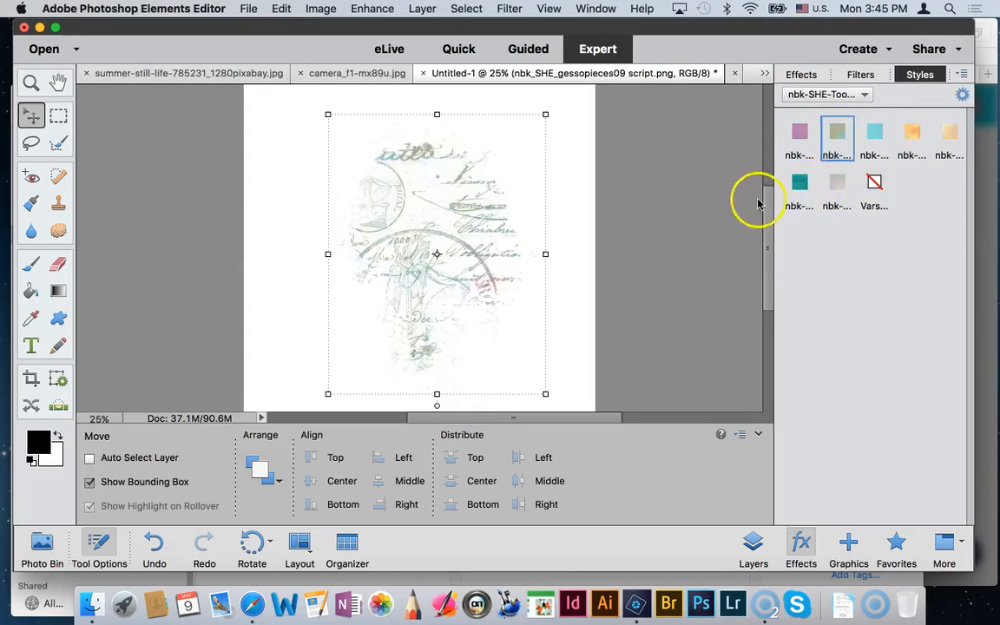
click(799, 184)
click(838, 184)
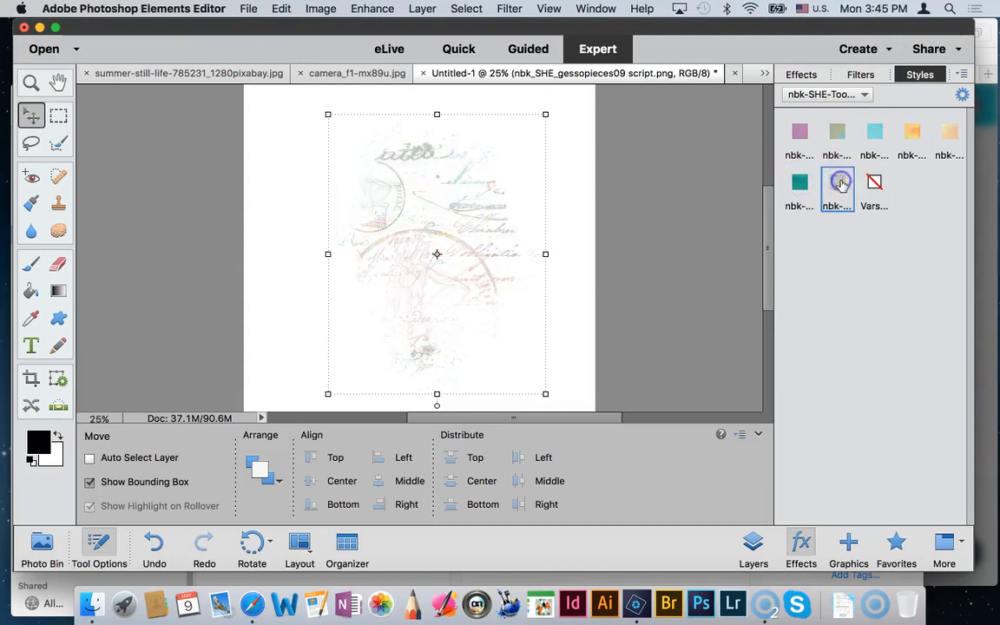
click(799, 136)
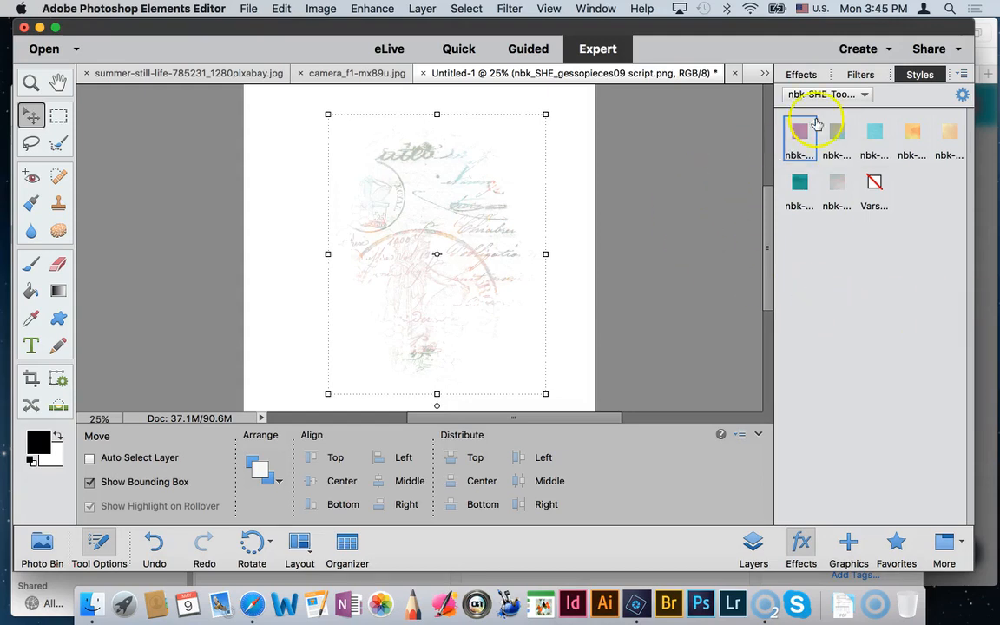
Try the green, gold, blue and gray-teal nbk-SHE-Toolbox-textures styles on the gesso script artwork, checking the effect at 33.3% zoom.
click(861, 94)
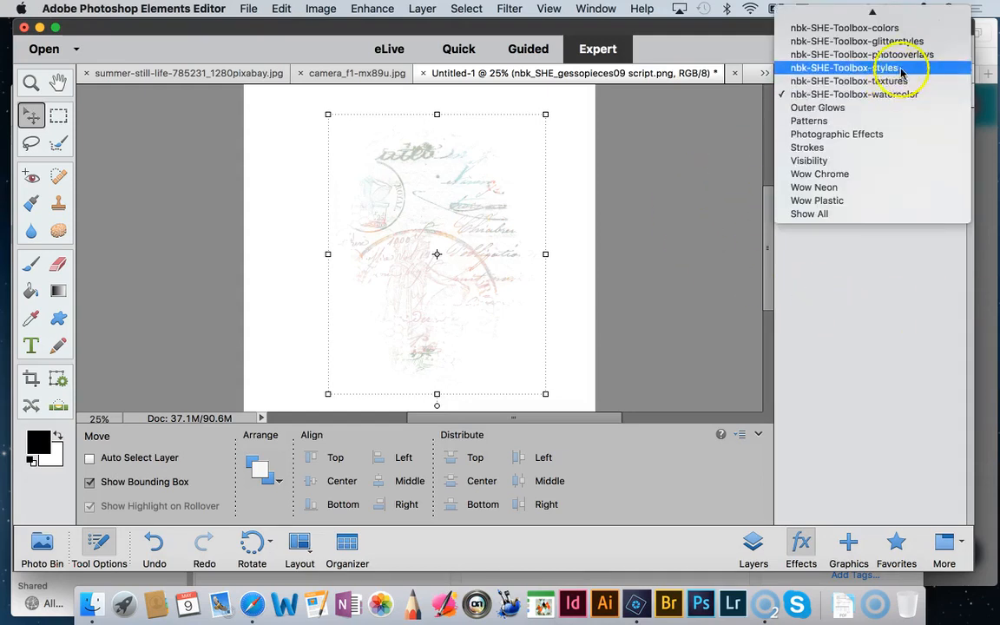
click(925, 81)
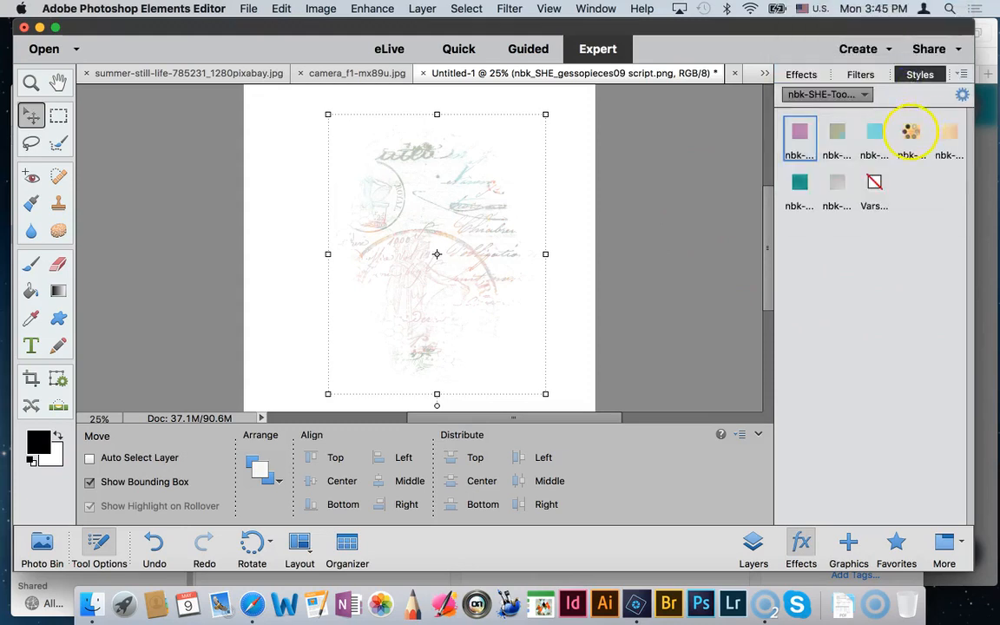
click(873, 134)
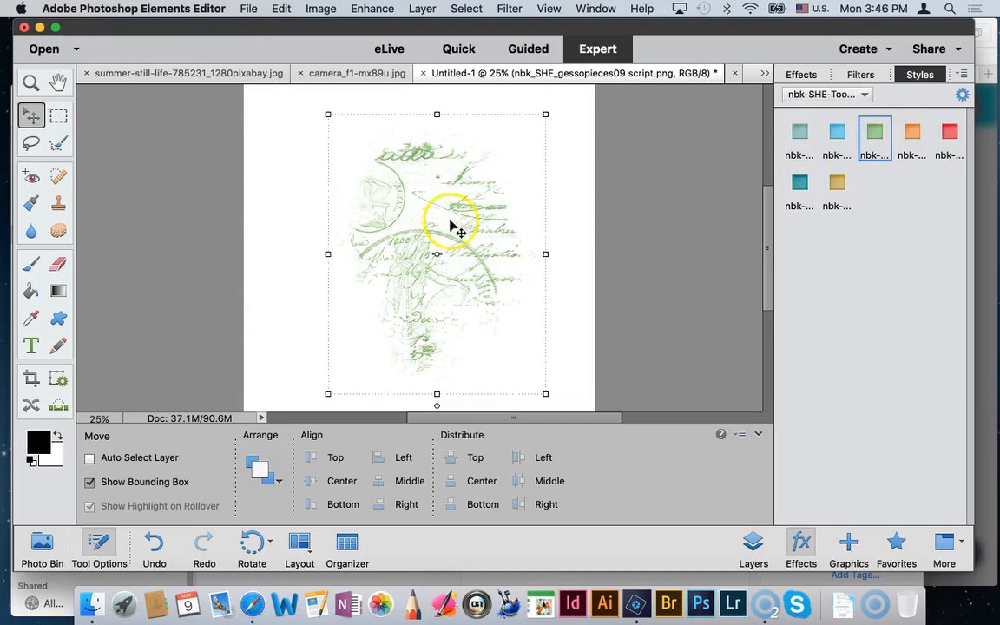
key(super+equal)
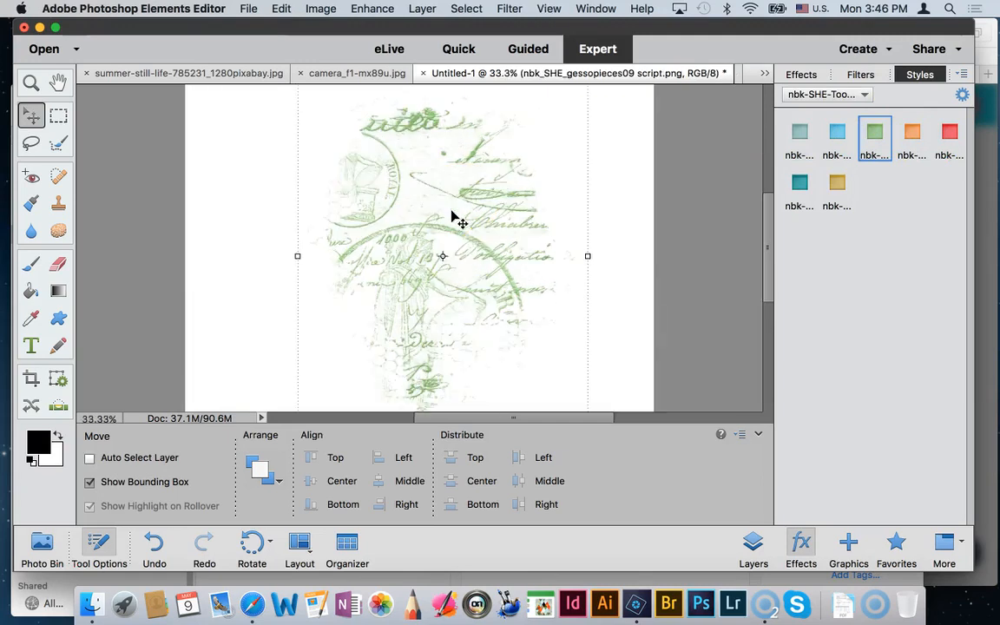
click(833, 184)
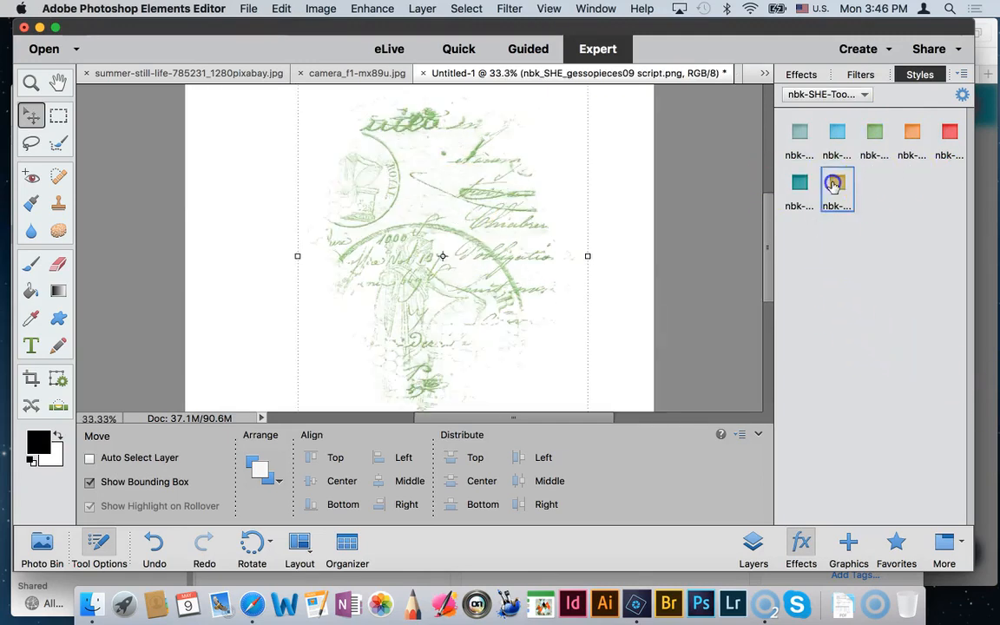
click(834, 132)
click(803, 133)
drag(795, 143, 802, 417)
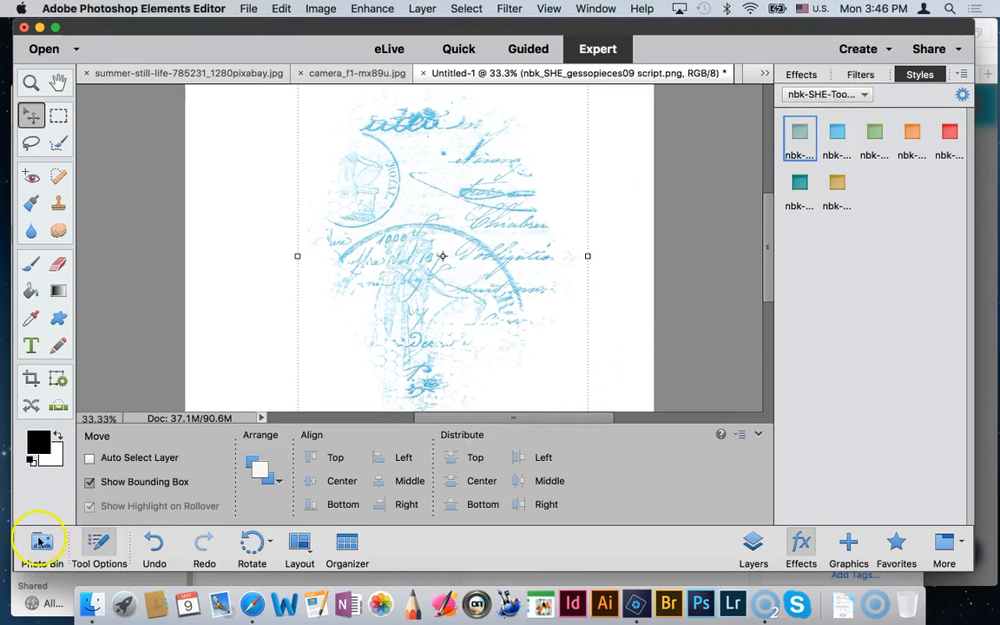
Hide the gesso script layer so that only the white background shows.
click(40, 542)
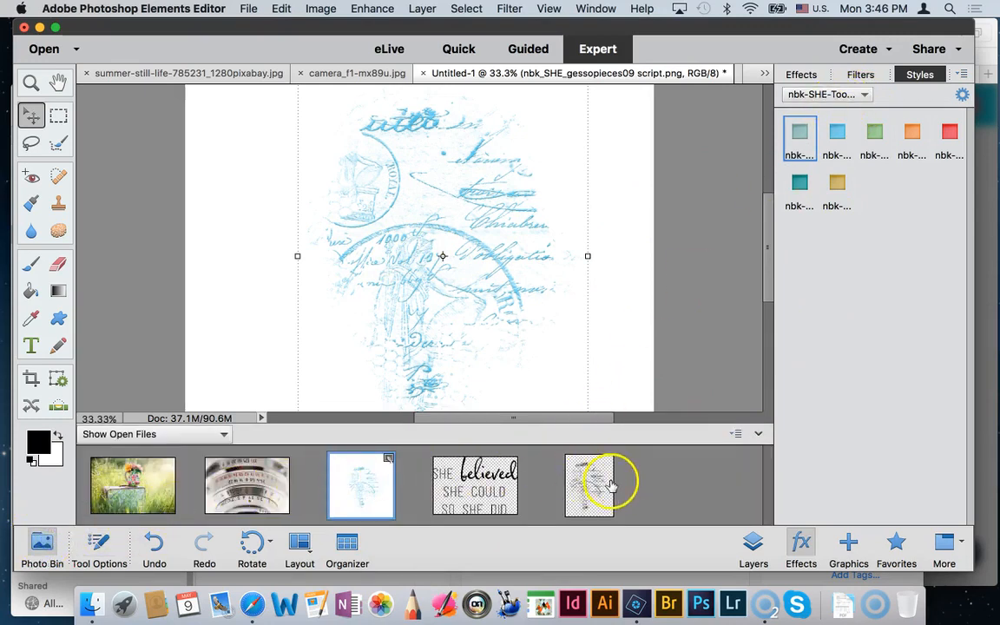
drag(601, 489, 463, 432)
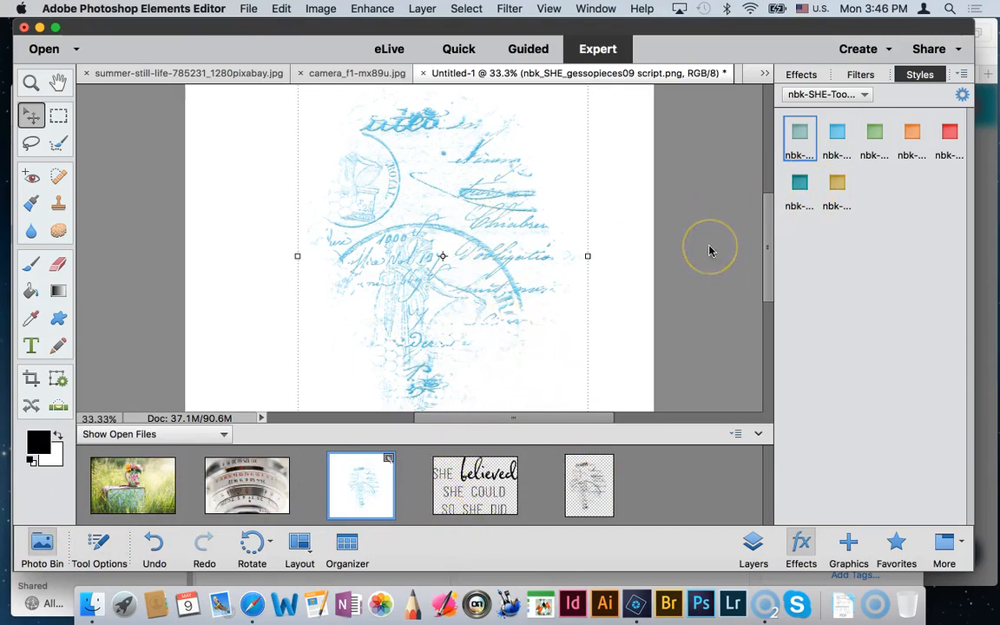
click(754, 545)
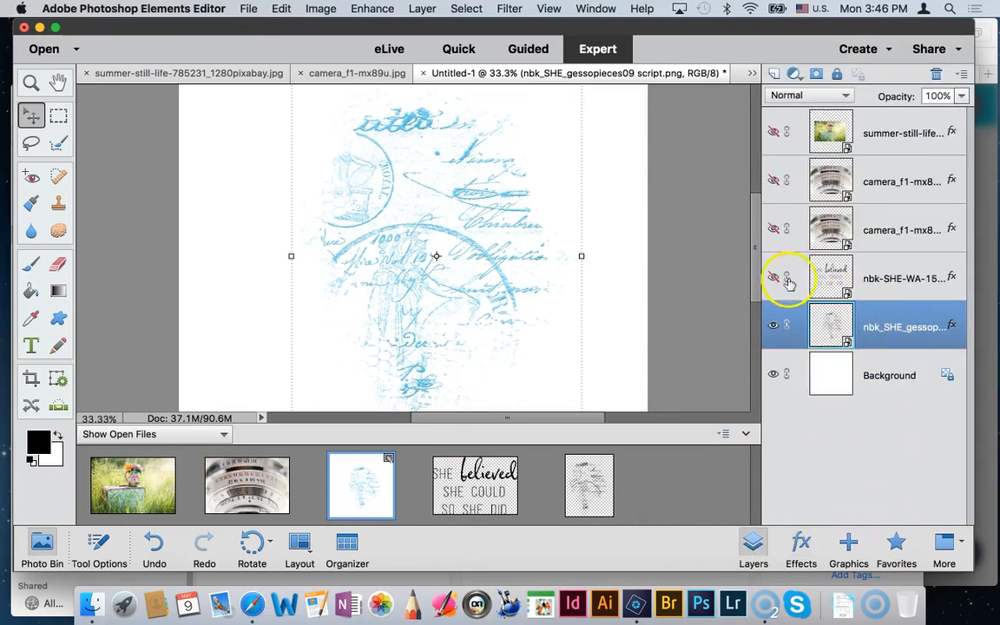
click(772, 326)
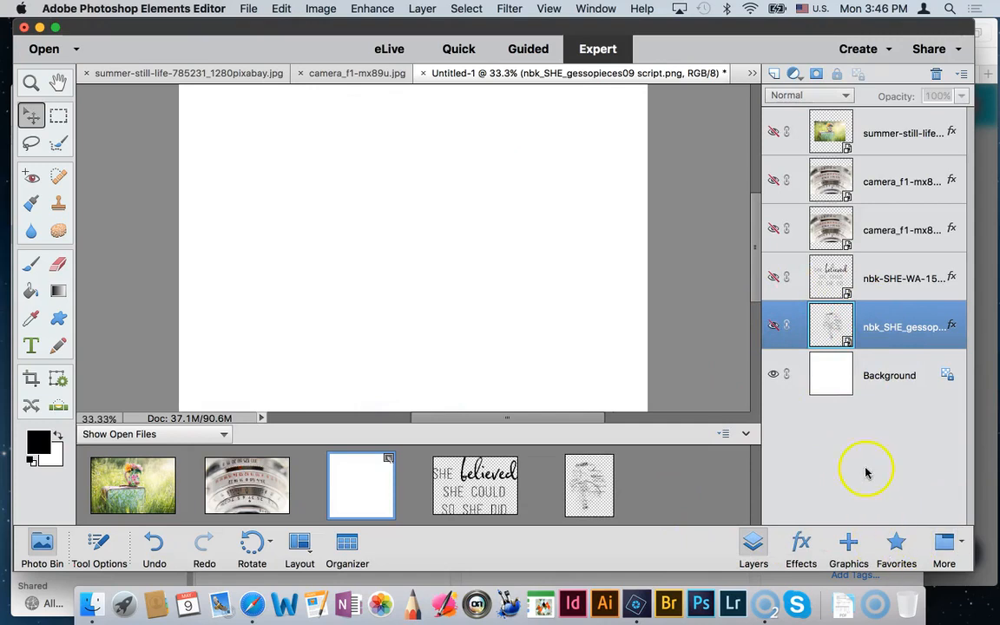
Add a new layer above the gesso script layer and paint scattered black stars across it with the 72 px star brush.
click(770, 74)
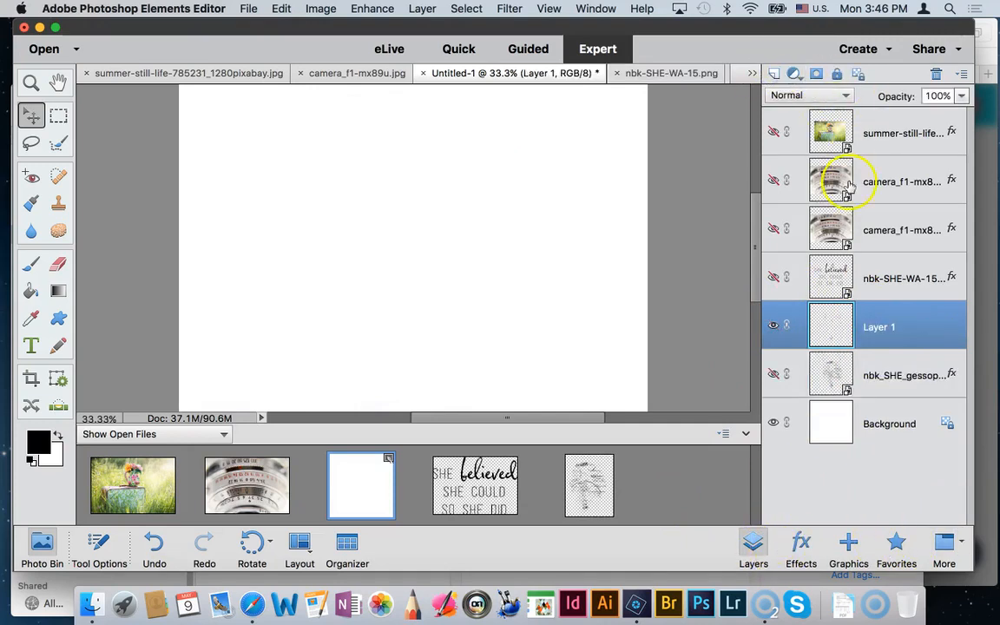
click(31, 264)
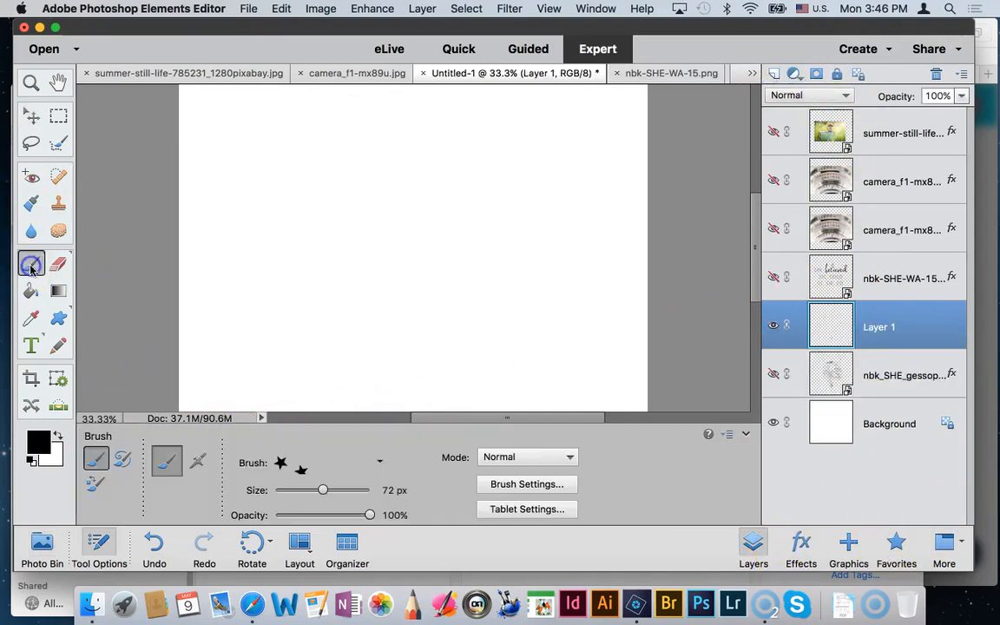
click(381, 464)
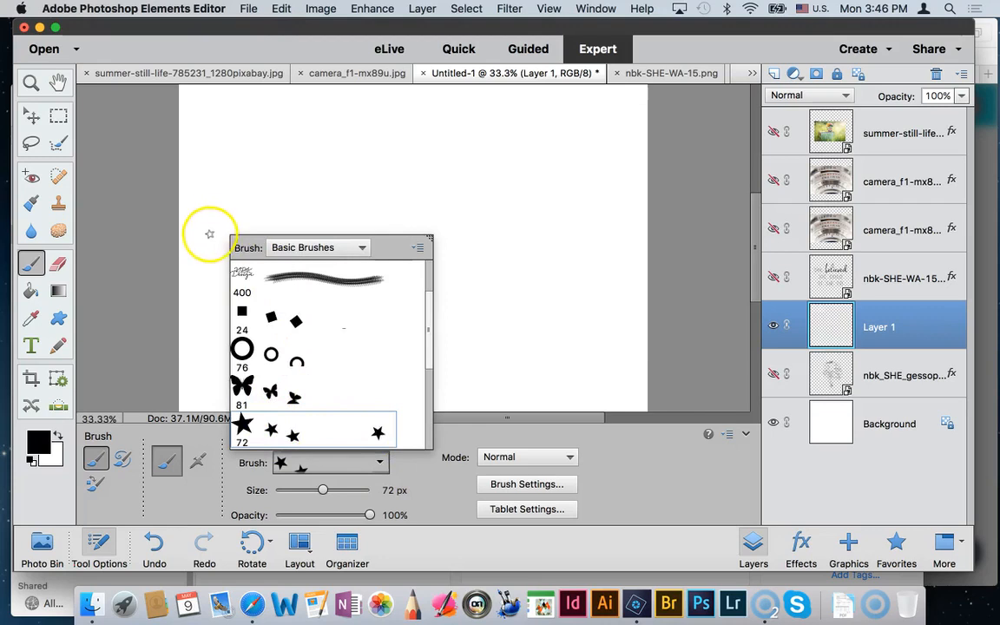
click(357, 424)
click(212, 342)
click(260, 349)
drag(345, 219, 445, 223)
drag(336, 236, 329, 279)
click(299, 284)
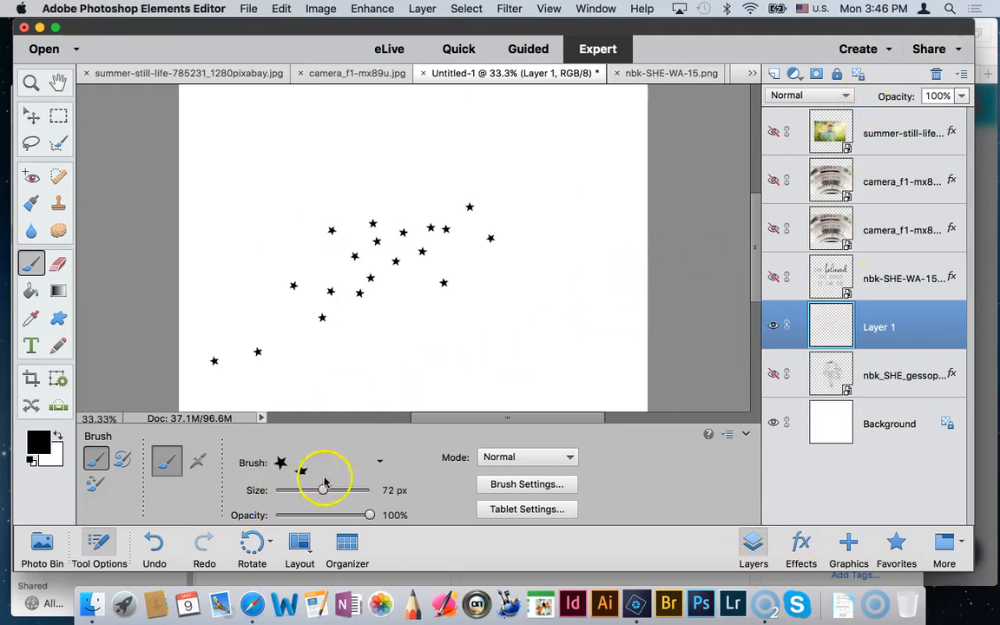
Stamp four black five-petal flowers of varying size around the stars with the flower brush set to about 1028 px.
click(380, 462)
drag(431, 359, 440, 417)
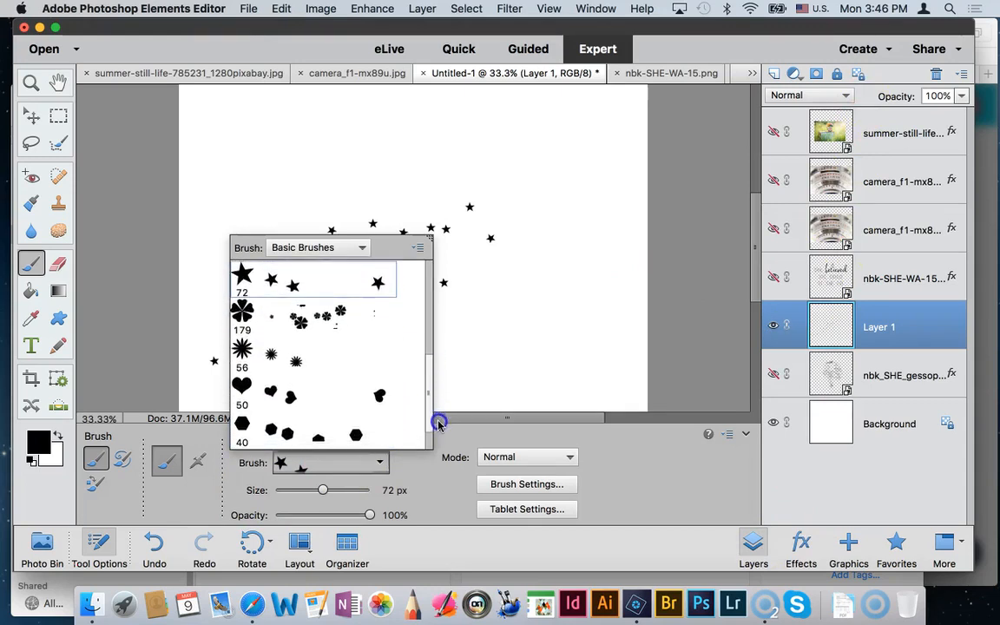
click(315, 321)
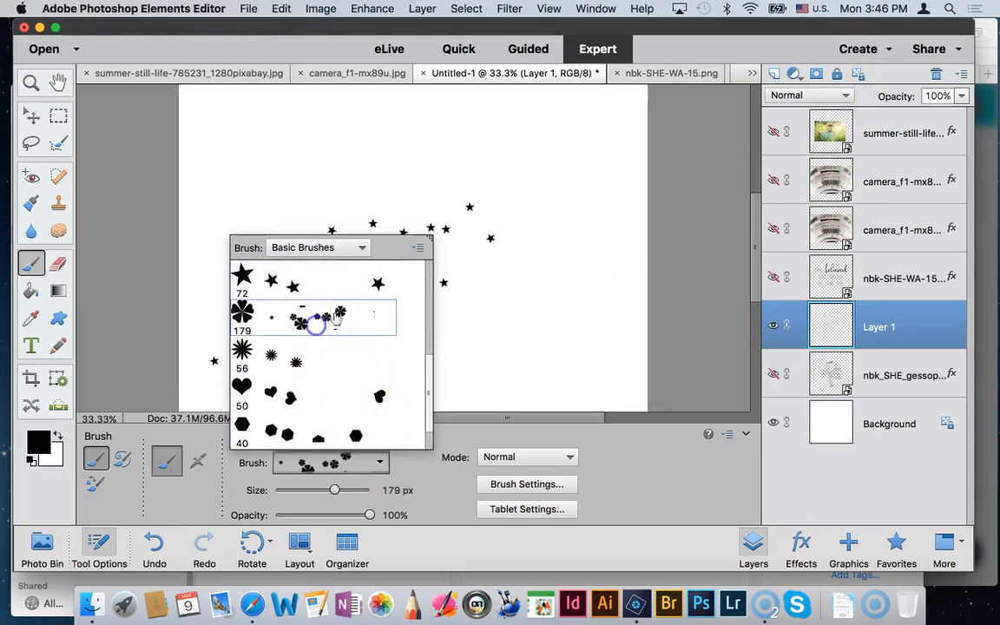
click(434, 482)
drag(336, 489, 350, 490)
mouse_move(252, 280)
mouse_down()
mouse_move(288, 229)
mouse_move(497, 194)
mouse_move(451, 199)
mouse_move(466, 188)
mouse_move(378, 160)
mouse_move(231, 231)
mouse_up()
click(245, 260)
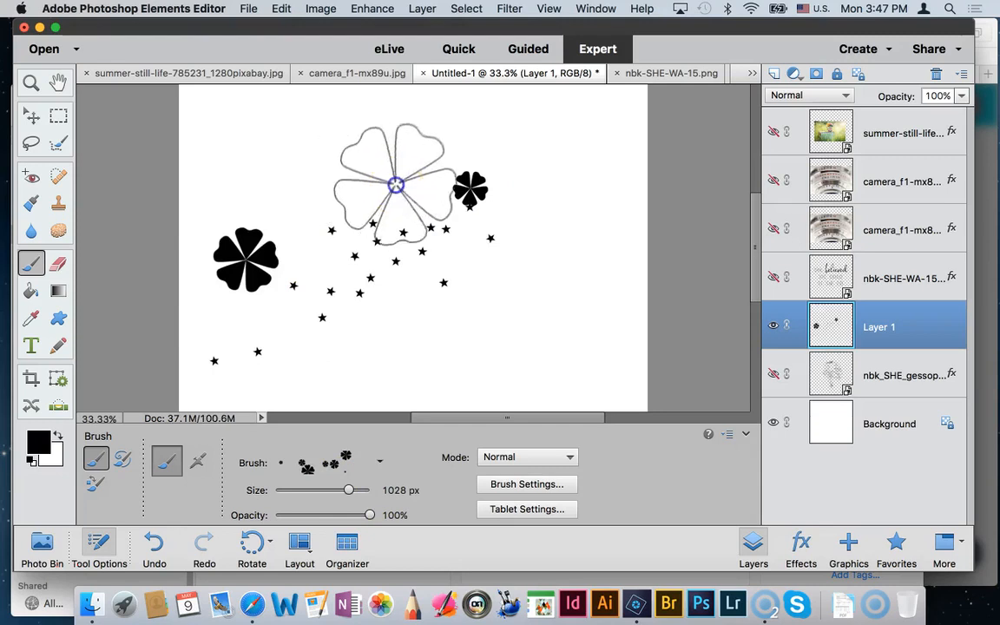
click(364, 179)
click(495, 293)
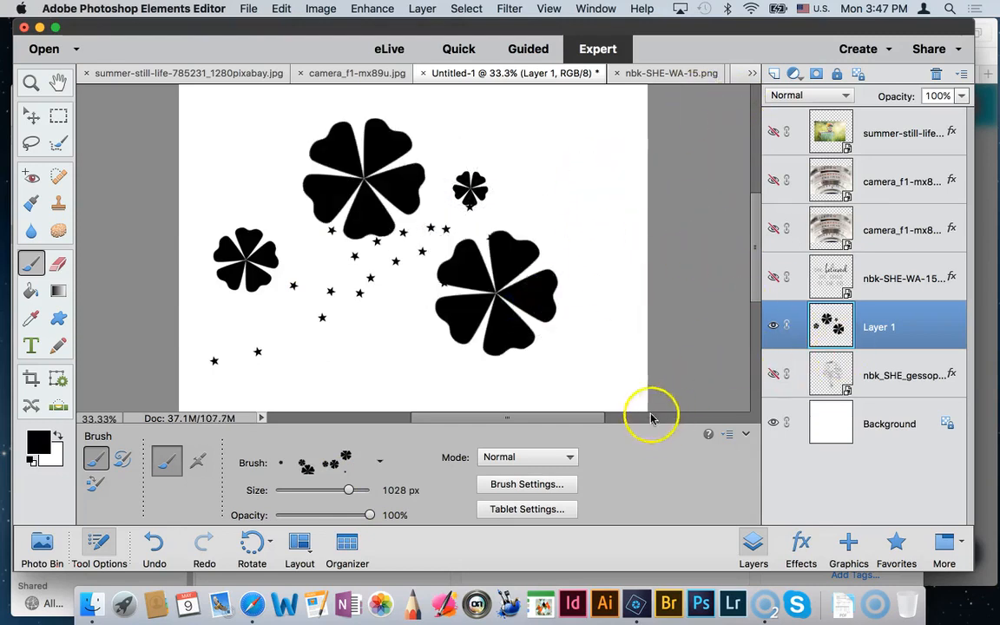
Try several nbk-SHE-Toolbox-glitterstyles on the painted stars and flowers, including red glitter, ending with the orange glitter style.
click(30, 115)
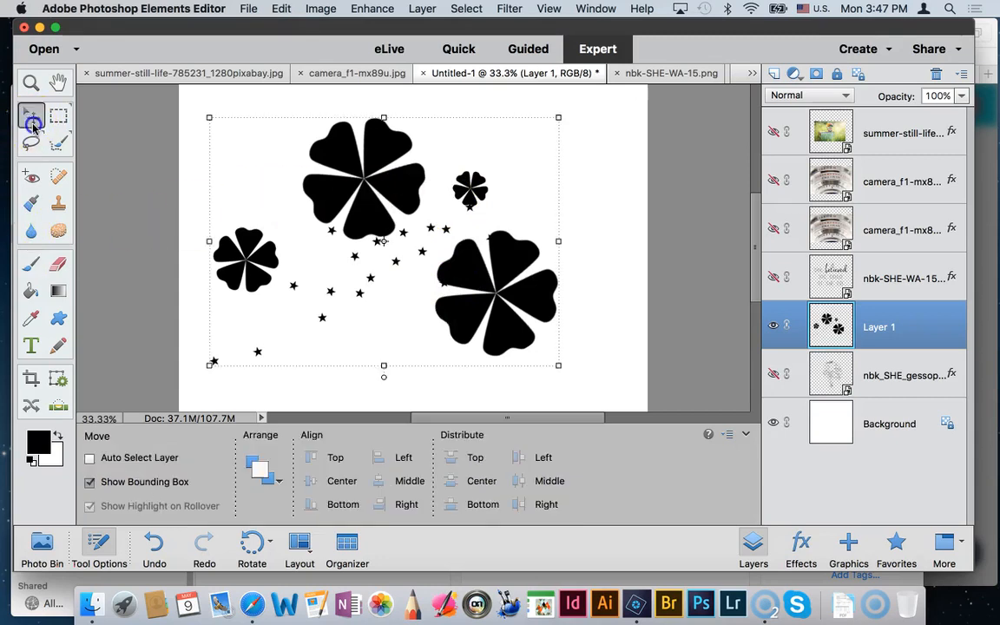
click(801, 542)
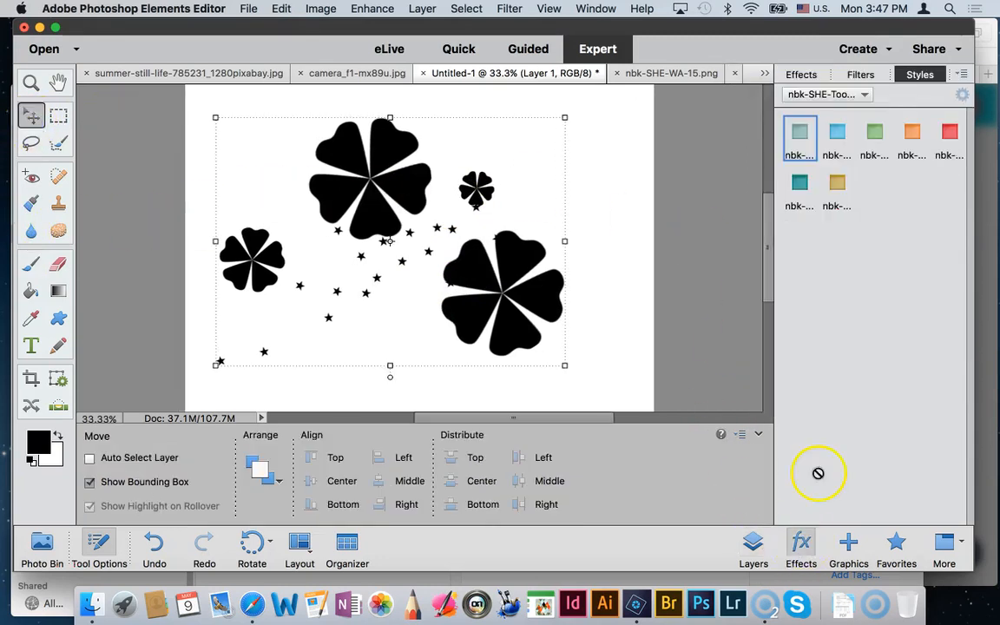
click(863, 95)
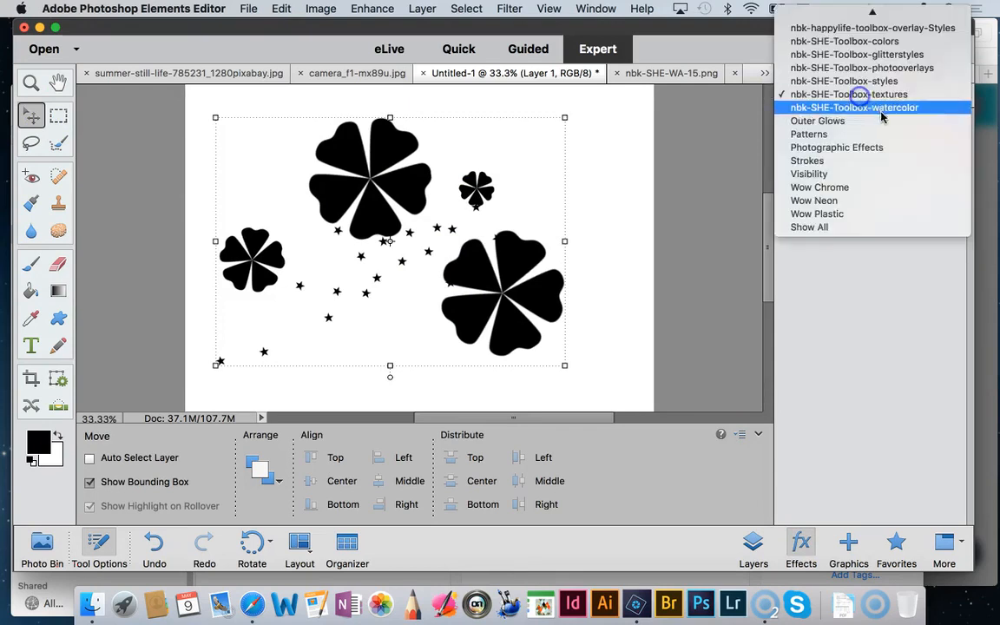
click(909, 59)
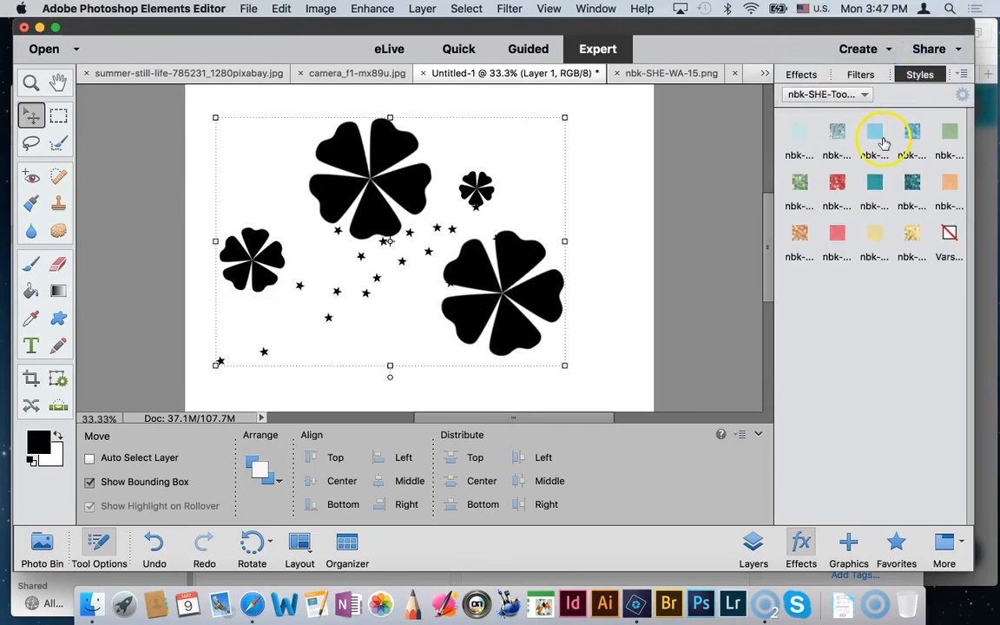
click(899, 158)
click(912, 181)
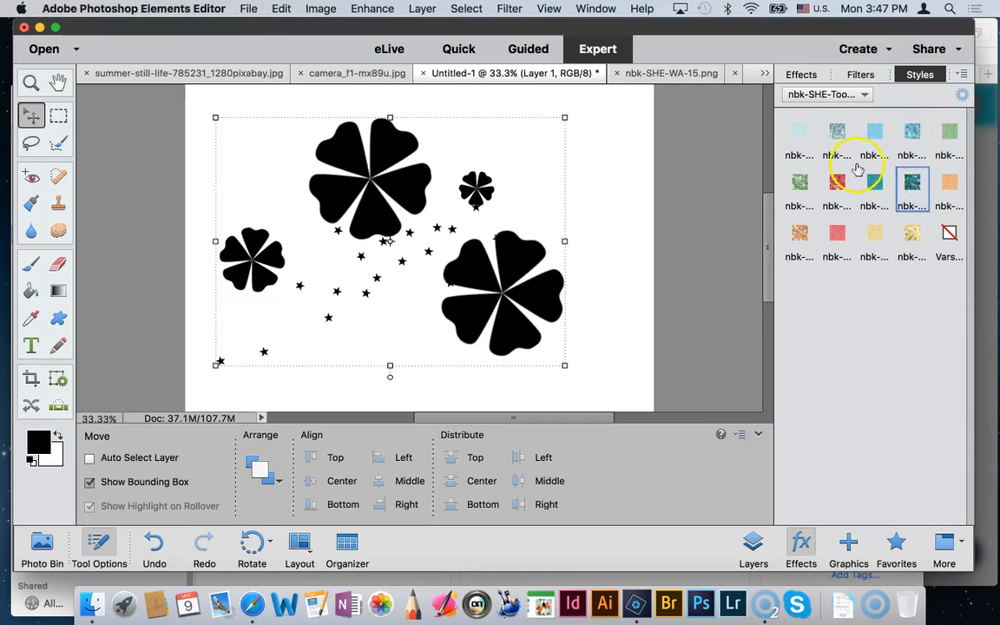
click(800, 184)
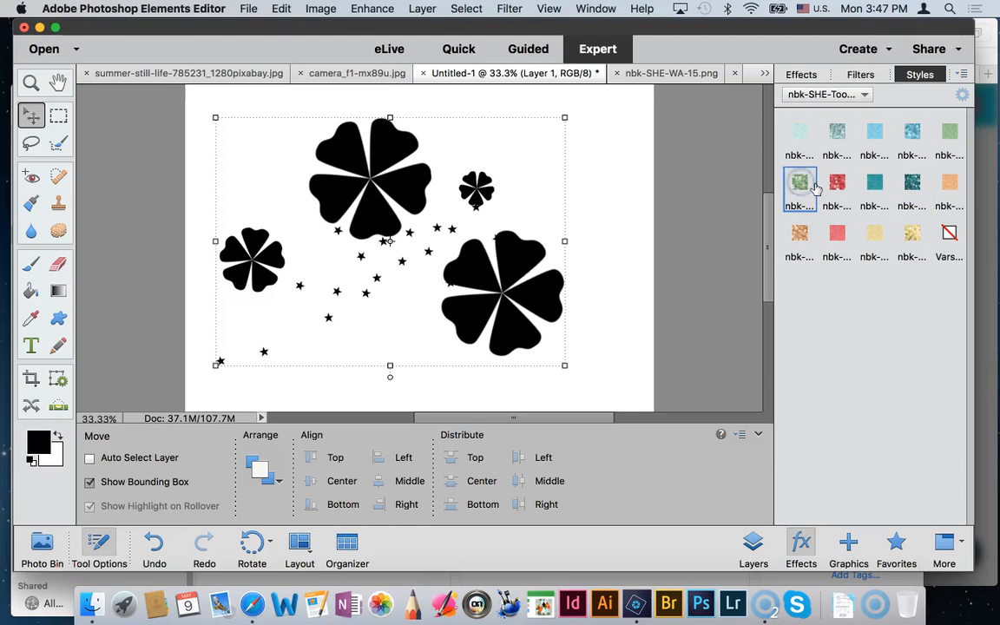
click(837, 184)
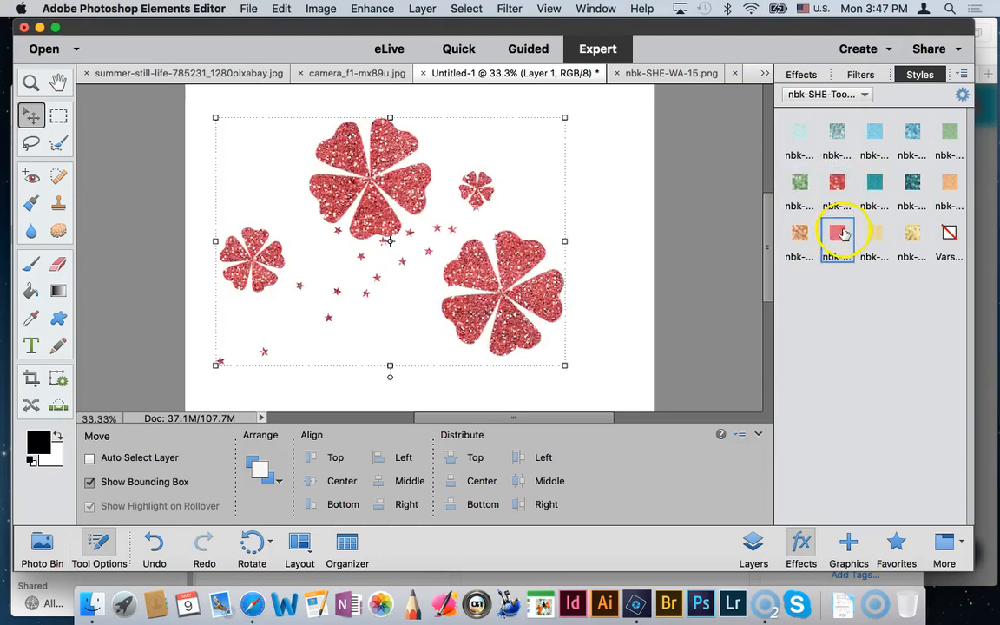
click(806, 236)
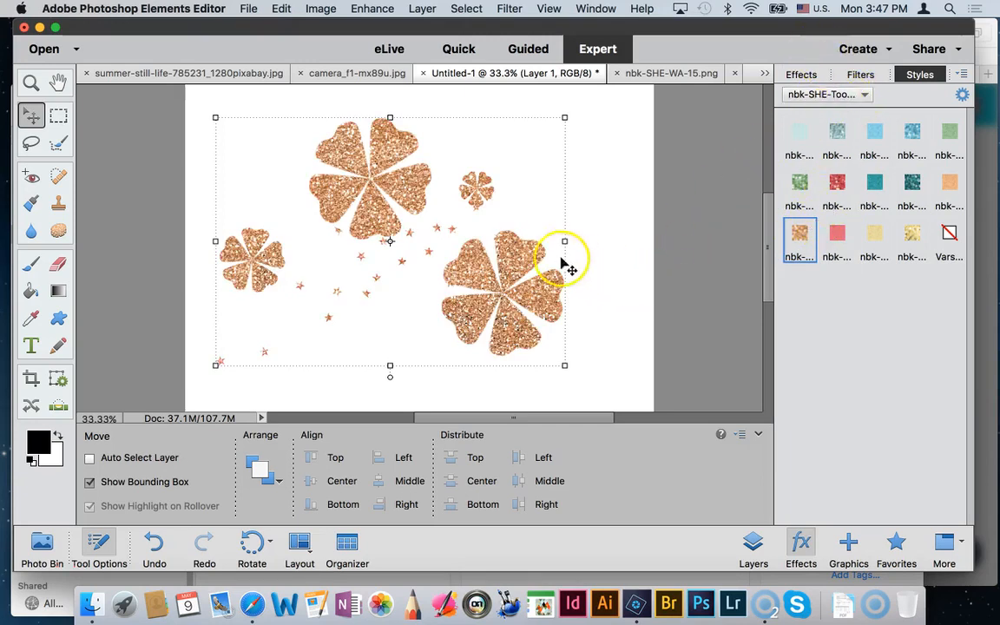
Apply the teal nbk-SHE-Toolbox-watercolor style to the painted stars and flowers.
click(865, 95)
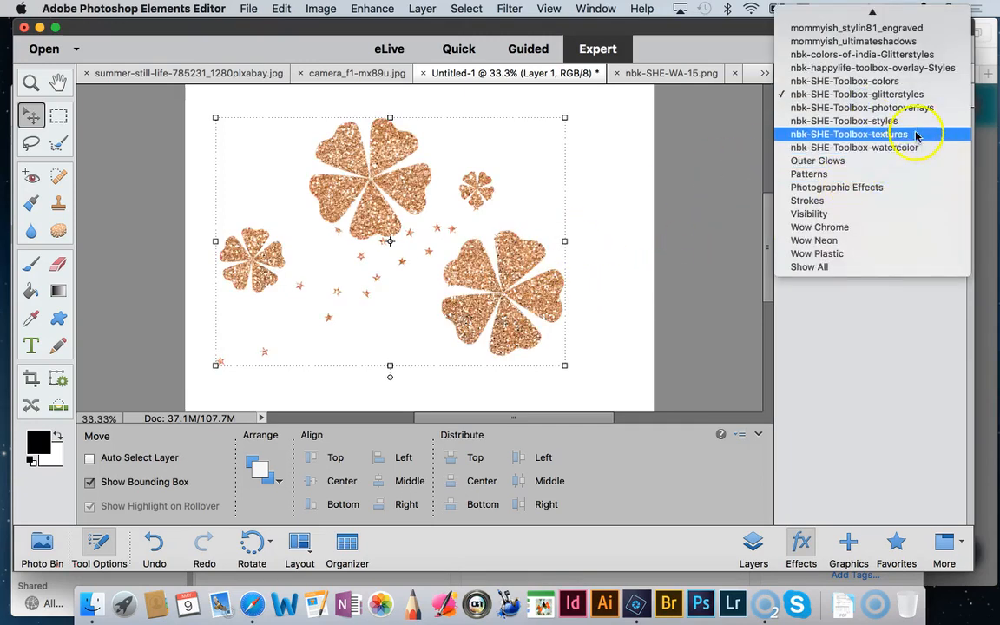
click(917, 82)
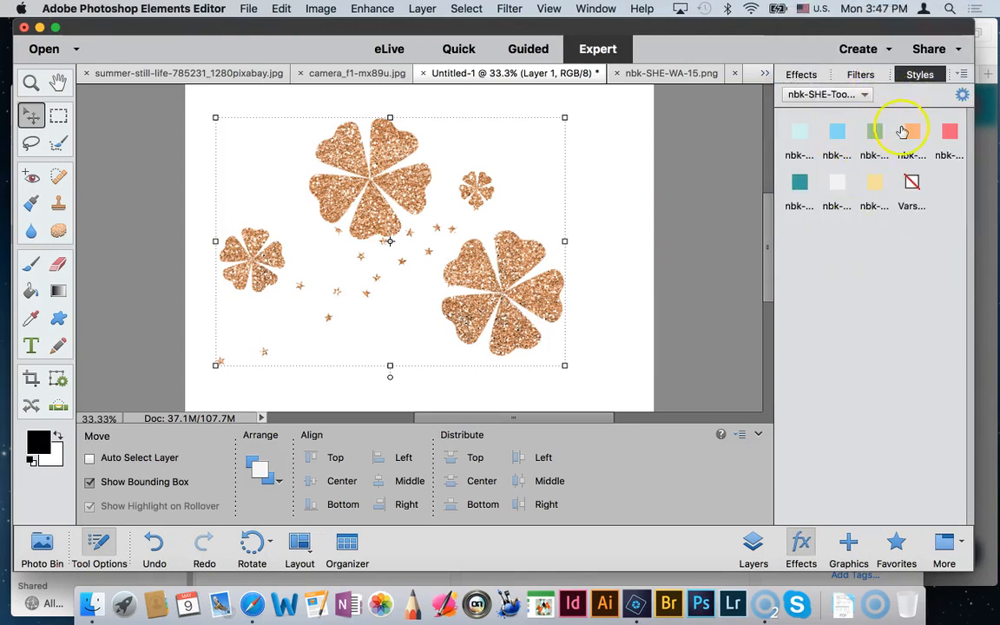
click(853, 95)
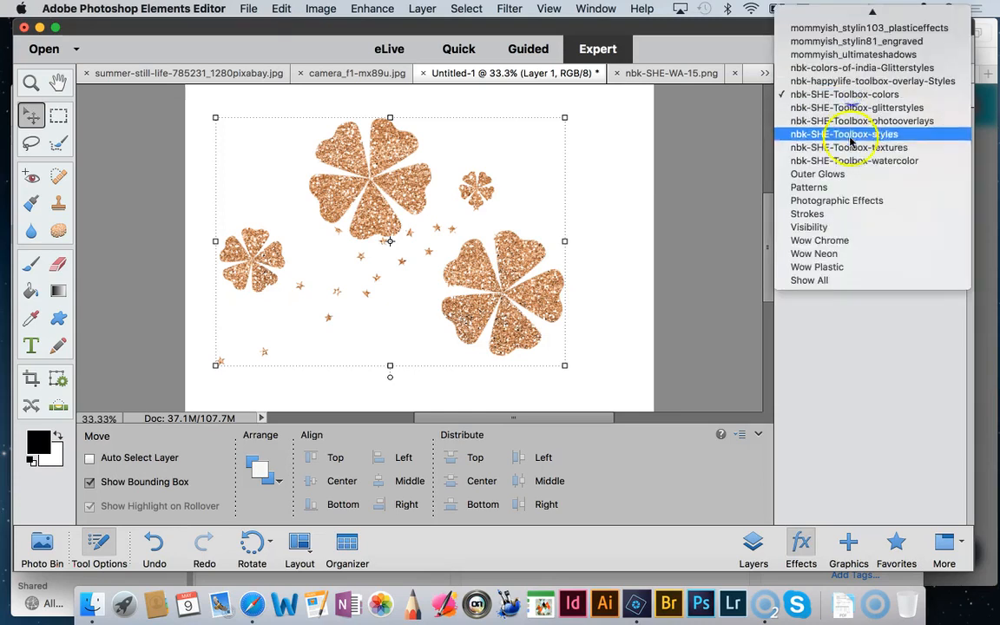
click(855, 162)
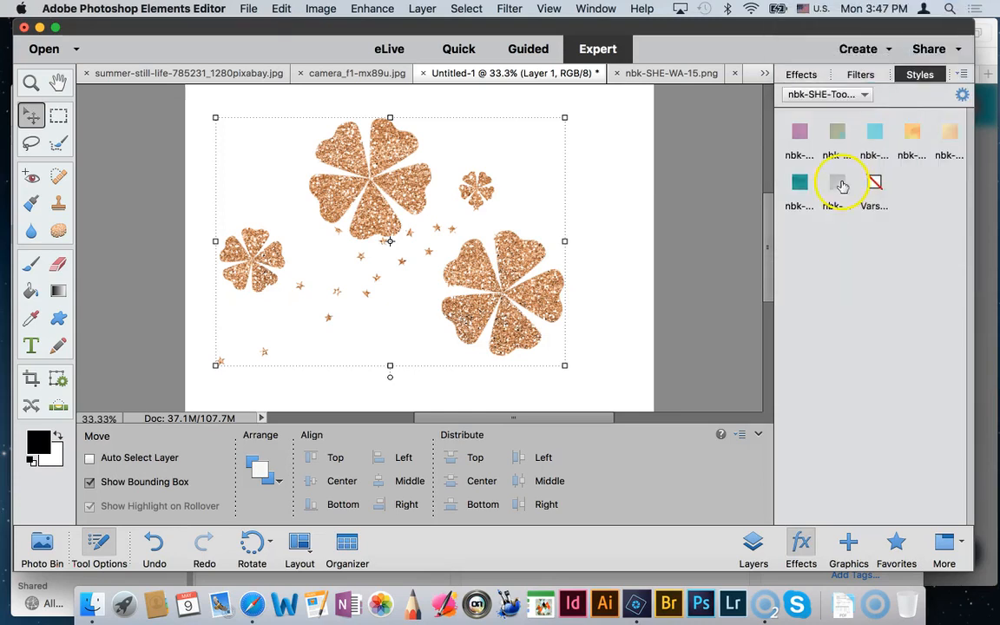
click(800, 182)
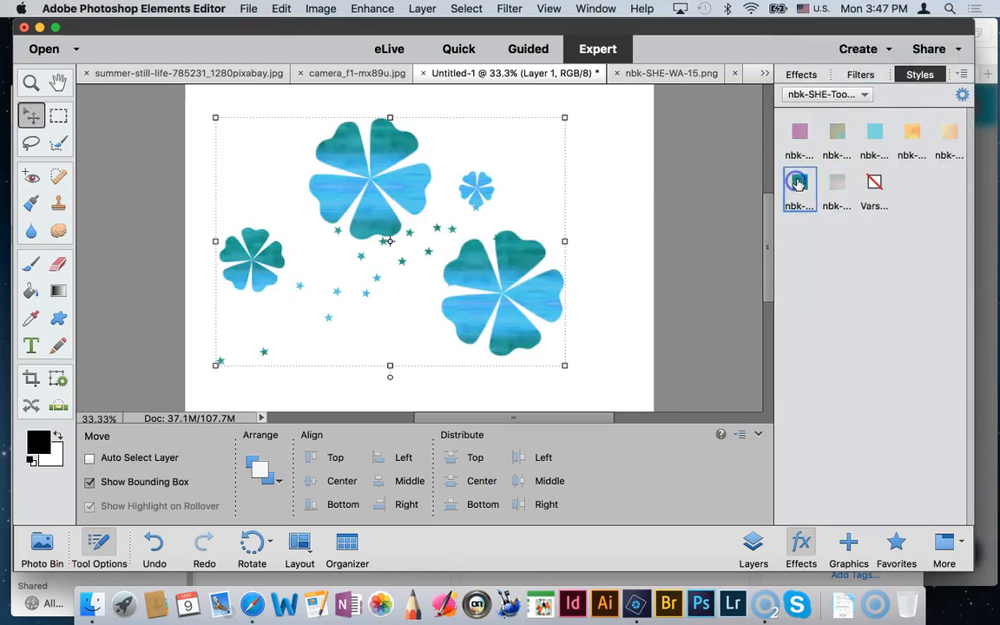